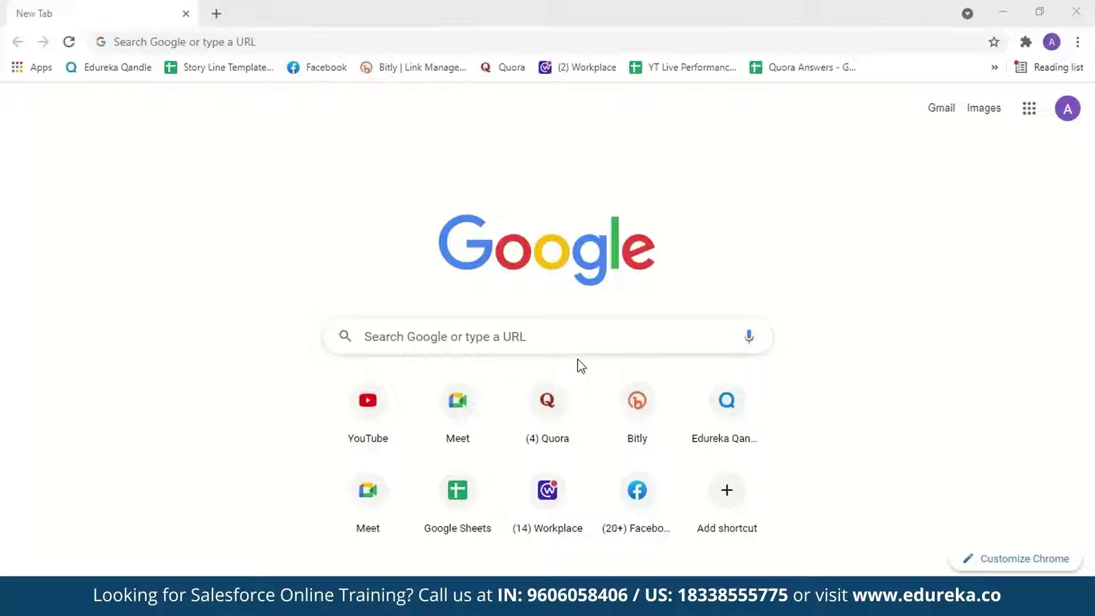
- Search 'salesforce login', open the Salesforce login page, and go to the free-trial signup
{"action": "left_click", "coordinate": [429, 45]}
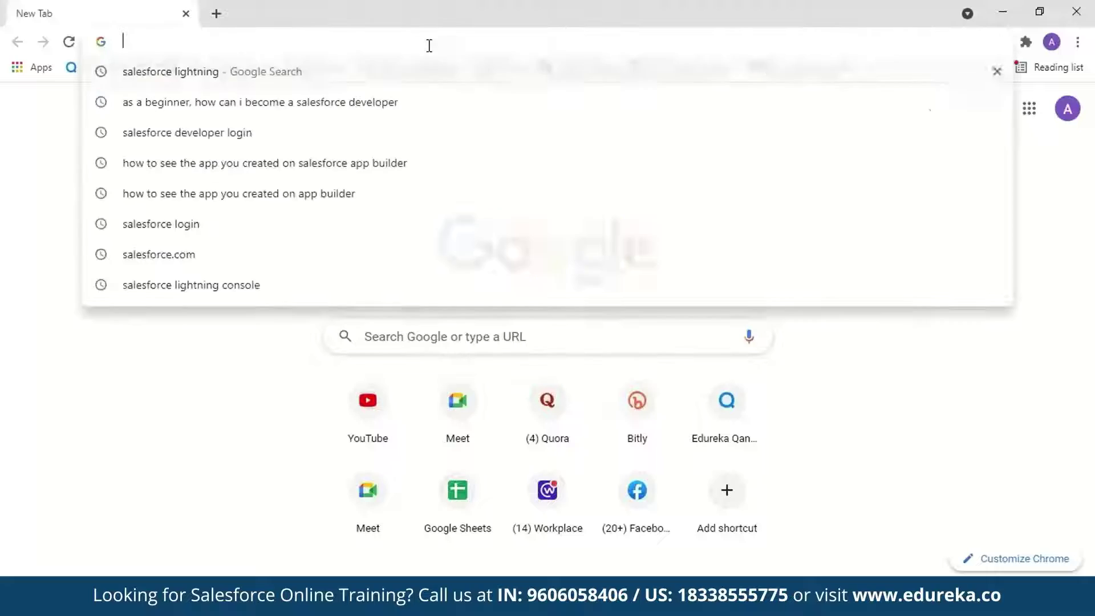
{"action": "type", "text": "salesforce login"}
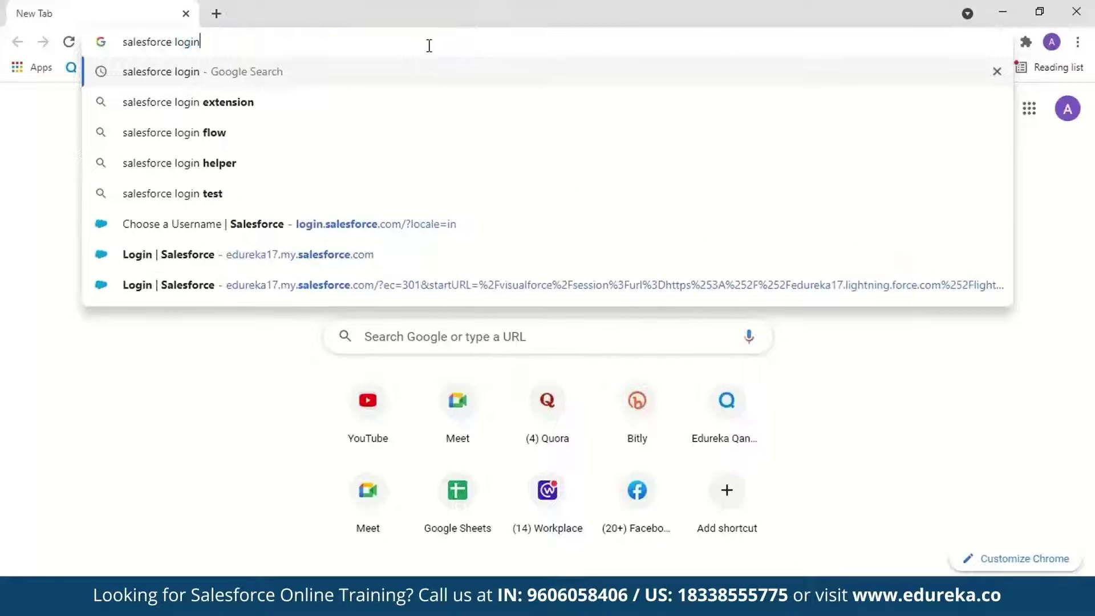
{"action": "key", "text": "Return"}
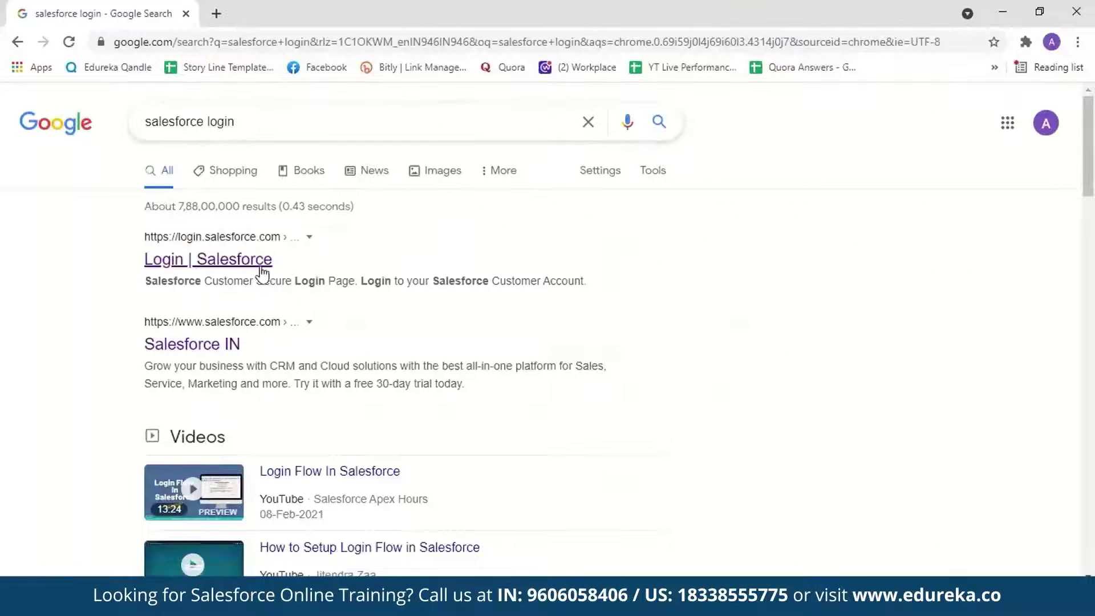
{"action": "left_click", "coordinate": [243, 264]}
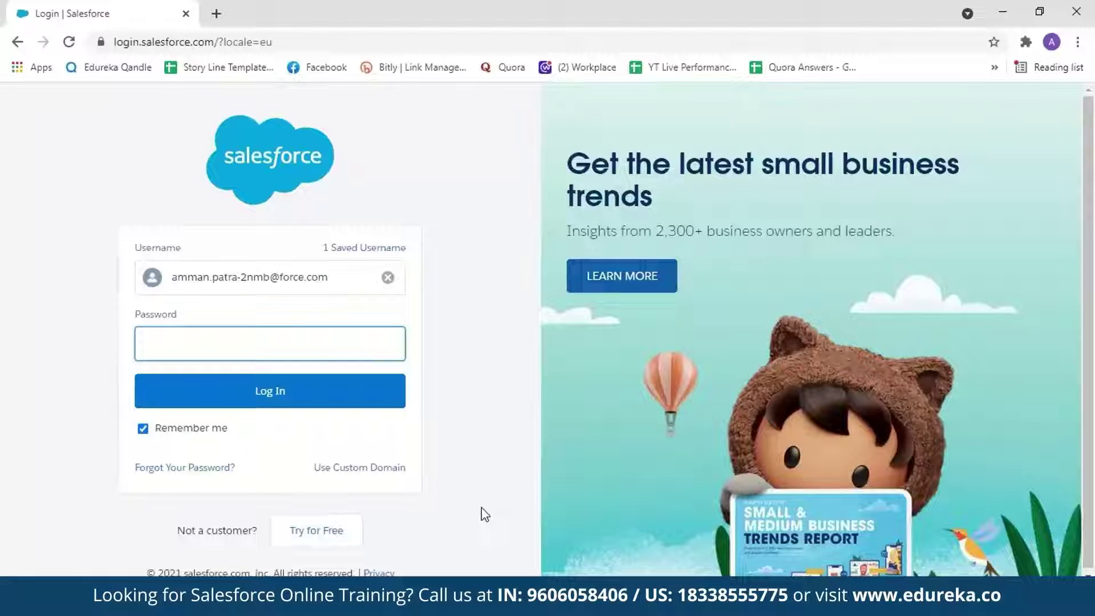
{"action": "left_click", "coordinate": [329, 533]}
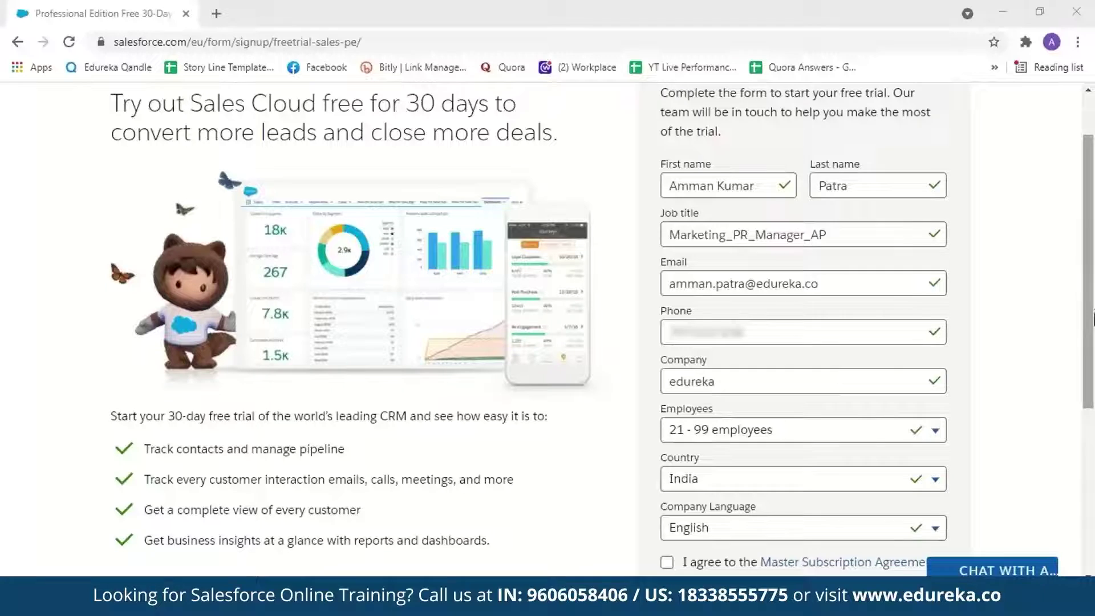
- Scroll down through the Sales Cloud free-trial signup form to review its filled-in details
{"action": "scroll", "coordinate": [708, 219], "scroll_direction": "down", "scroll_amount": 1}
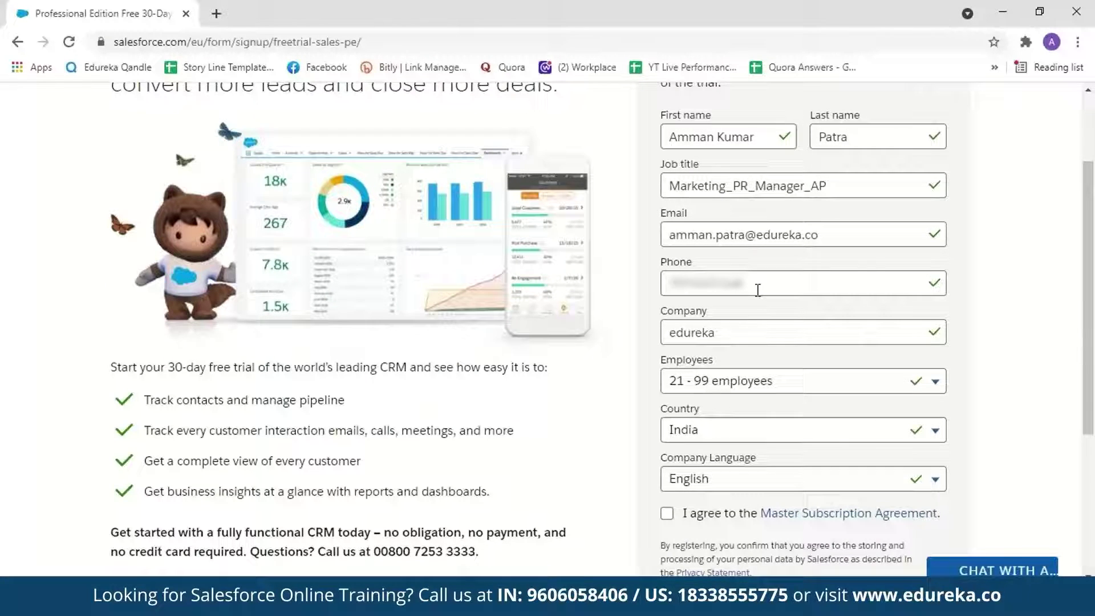
{"action": "scroll", "coordinate": [666, 231], "scroll_direction": "down", "scroll_amount": 2}
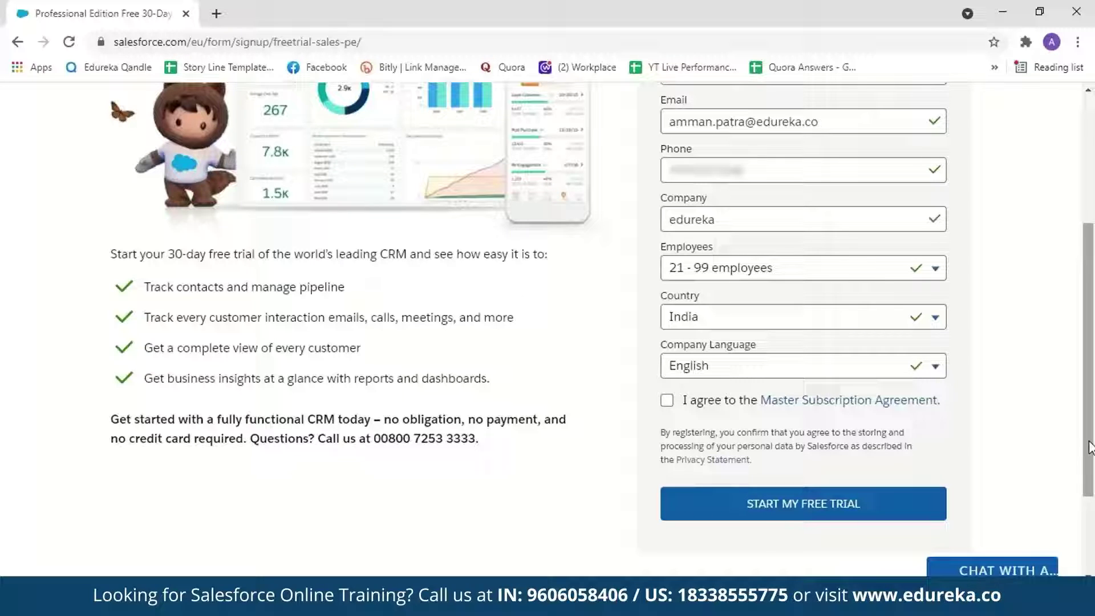
- Log in with the saved credentials, skip phone registration, and open Setup in a new tab
{"action": "left_click", "coordinate": [18, 41]}
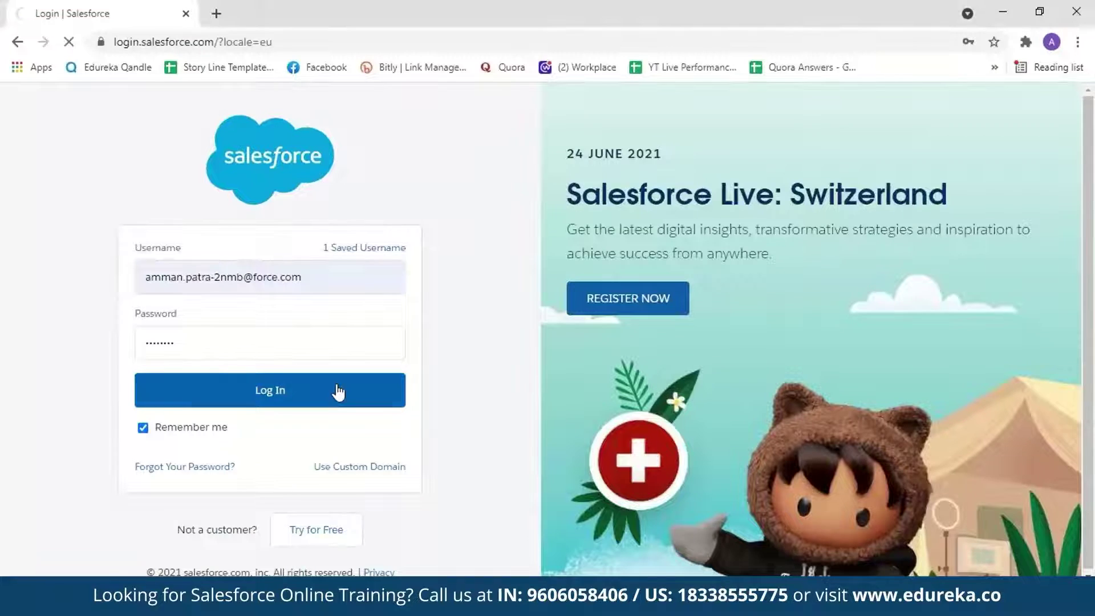
{"action": "left_click", "coordinate": [338, 390]}
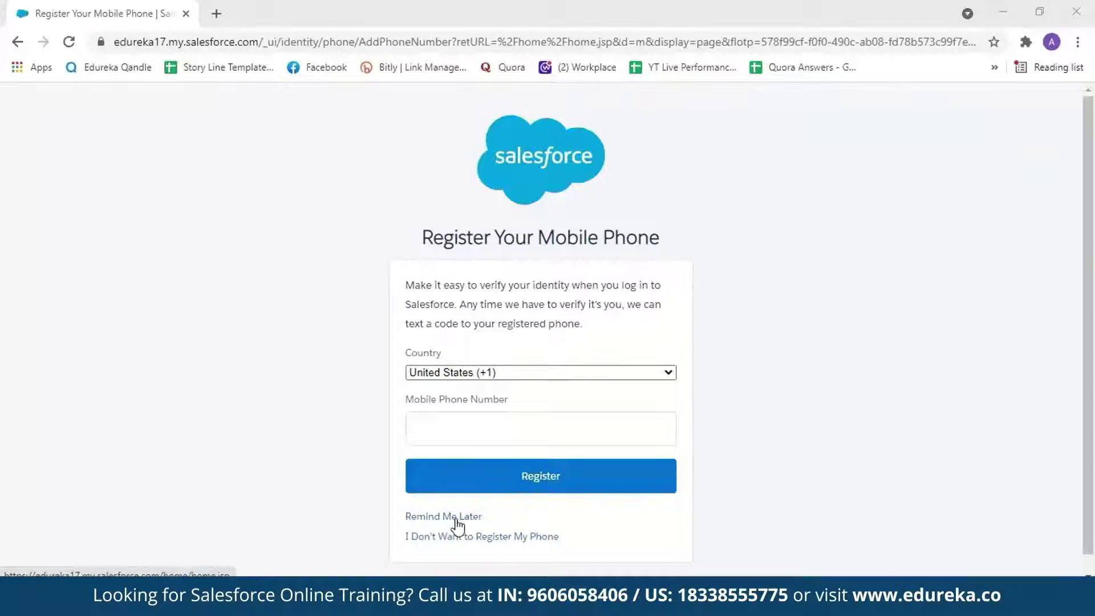
{"action": "left_click", "coordinate": [456, 519]}
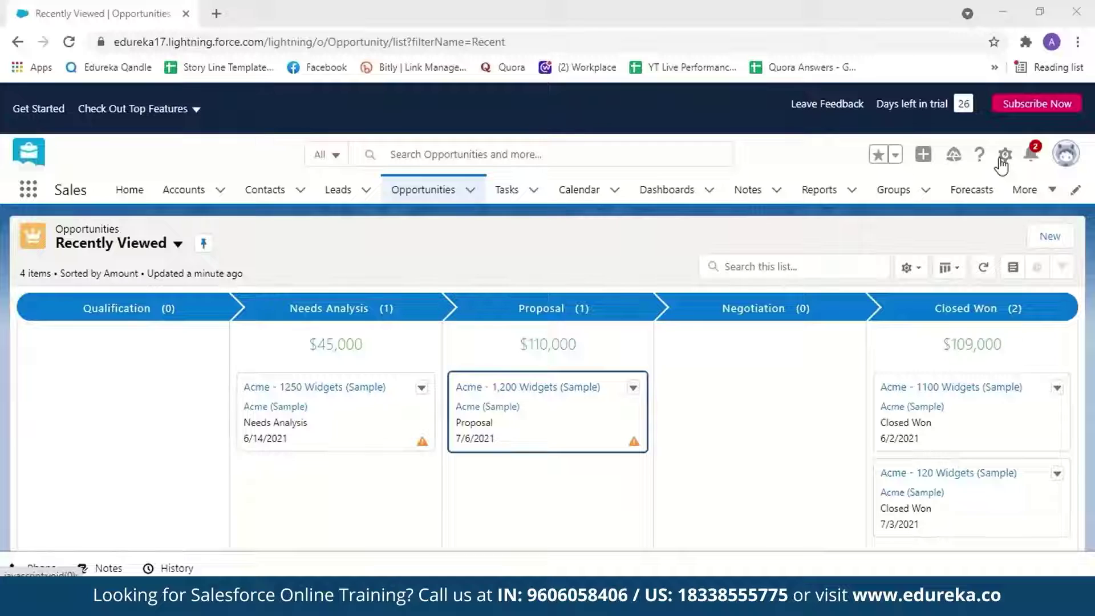
{"action": "left_click", "coordinate": [1002, 159]}
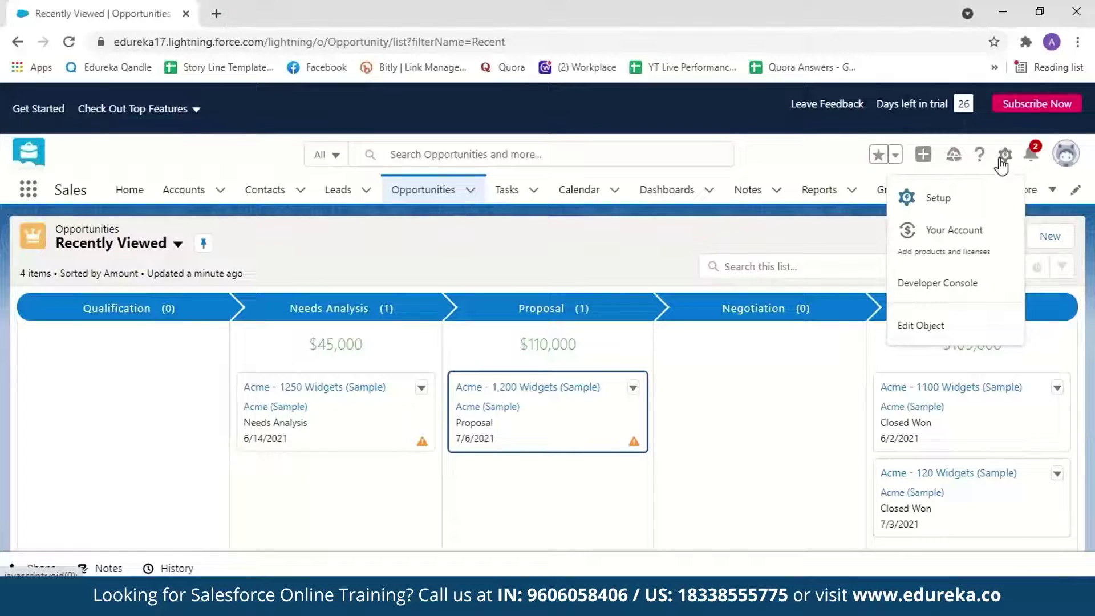
{"action": "left_click", "coordinate": [978, 199]}
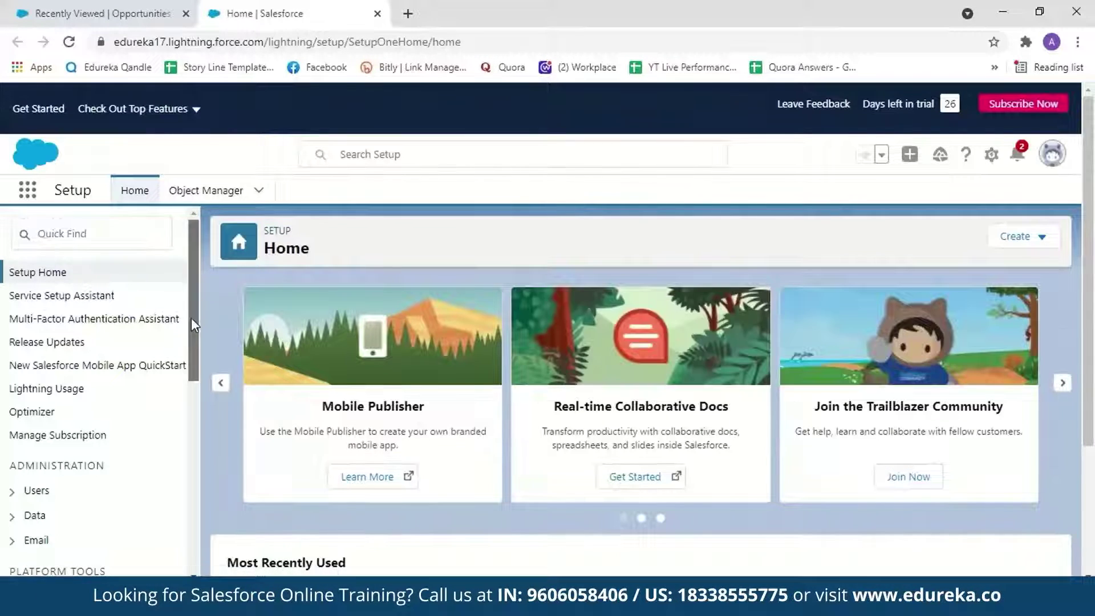
- Open the Lightning App Builder page under User Interface in the Setup sidebar
{"action": "left_click_drag", "start_coordinate": [190, 317], "coordinate": [197, 457]}
{"action": "left_click", "coordinate": [32, 388]}
{"action": "scroll", "coordinate": [195, 411], "scroll_direction": "down", "scroll_amount": 1}
{"action": "scroll", "coordinate": [188, 422], "scroll_direction": "down", "scroll_amount": 1}
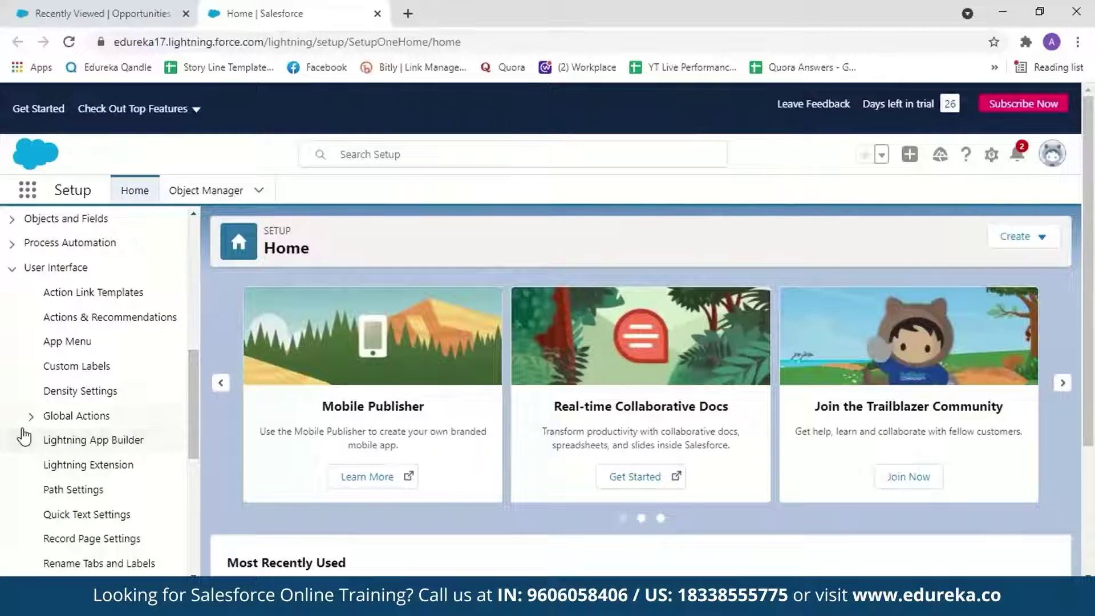
{"action": "left_click", "coordinate": [93, 447]}
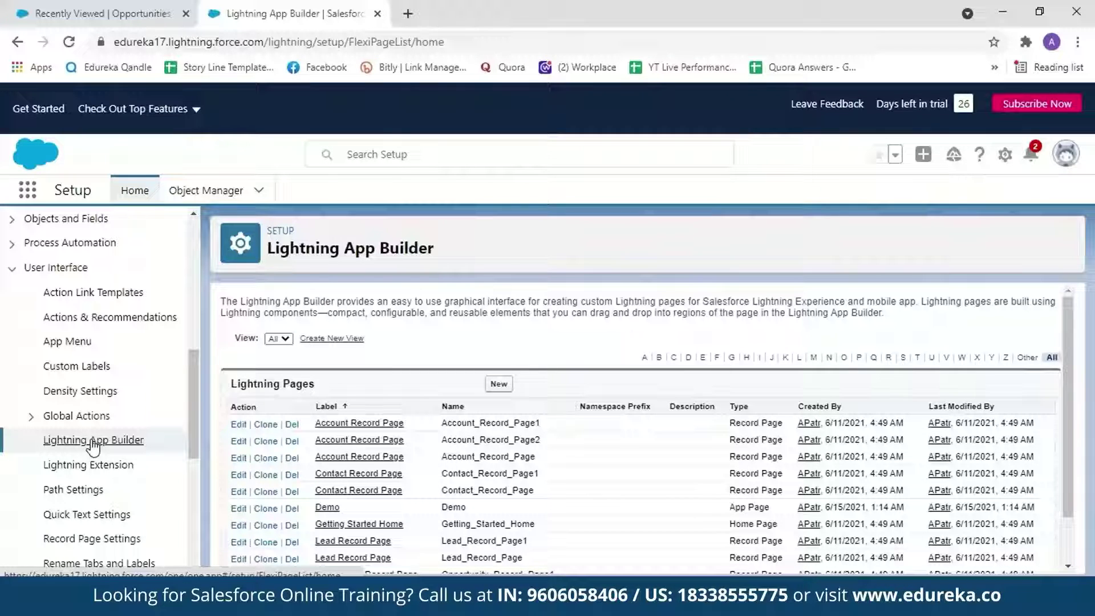
{"action": "left_click", "coordinate": [92, 442]}
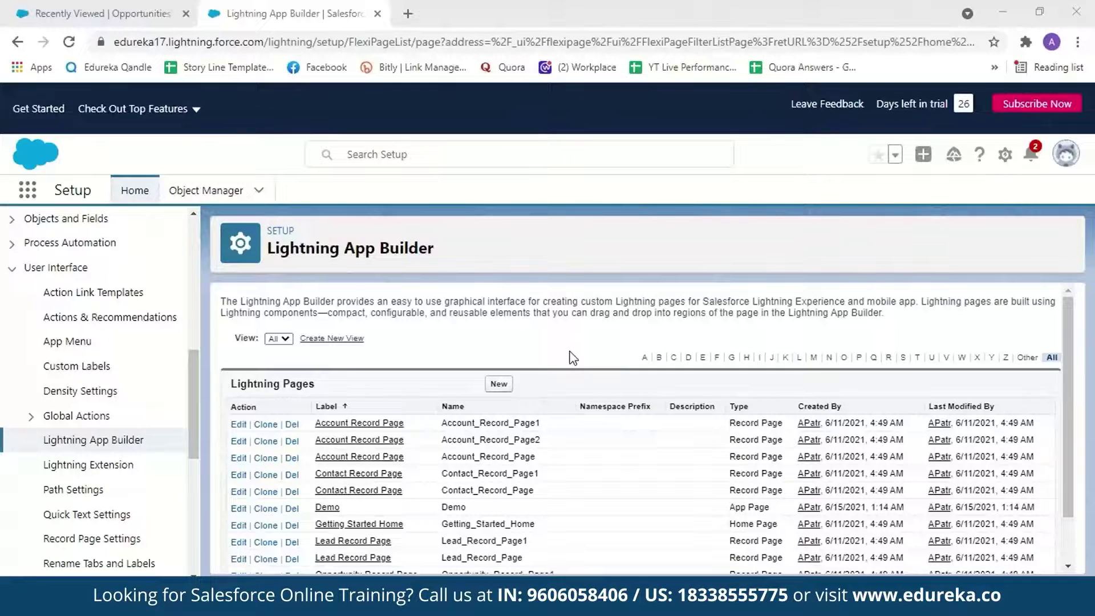
- Start a new Lightning page, compare Home, Record and Email Application Pane types, then choose App Page
{"action": "left_click", "coordinate": [495, 390]}
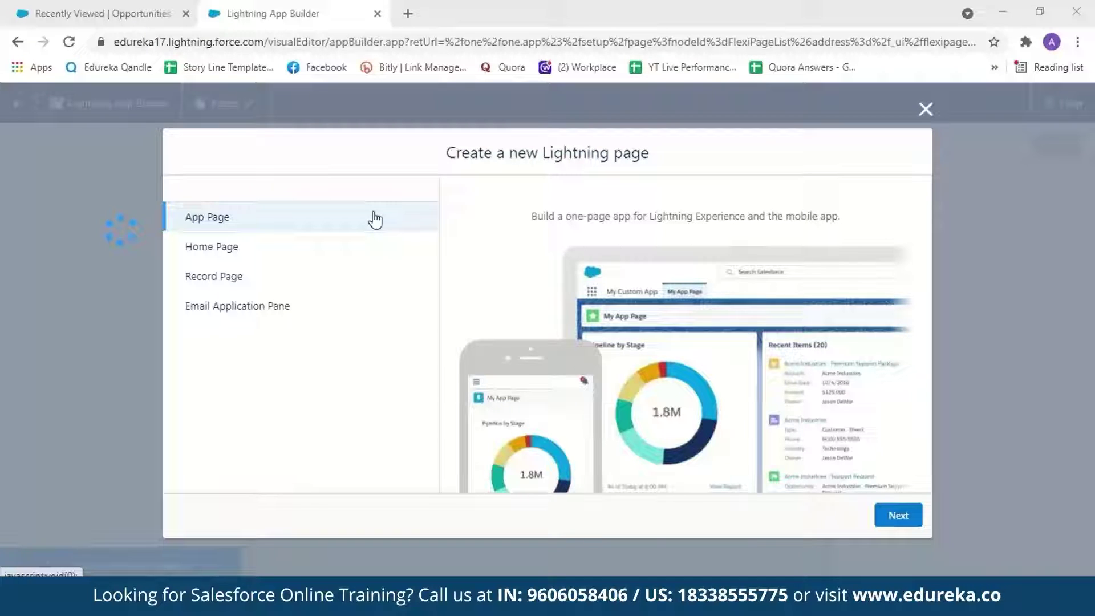
{"action": "left_click", "coordinate": [371, 249]}
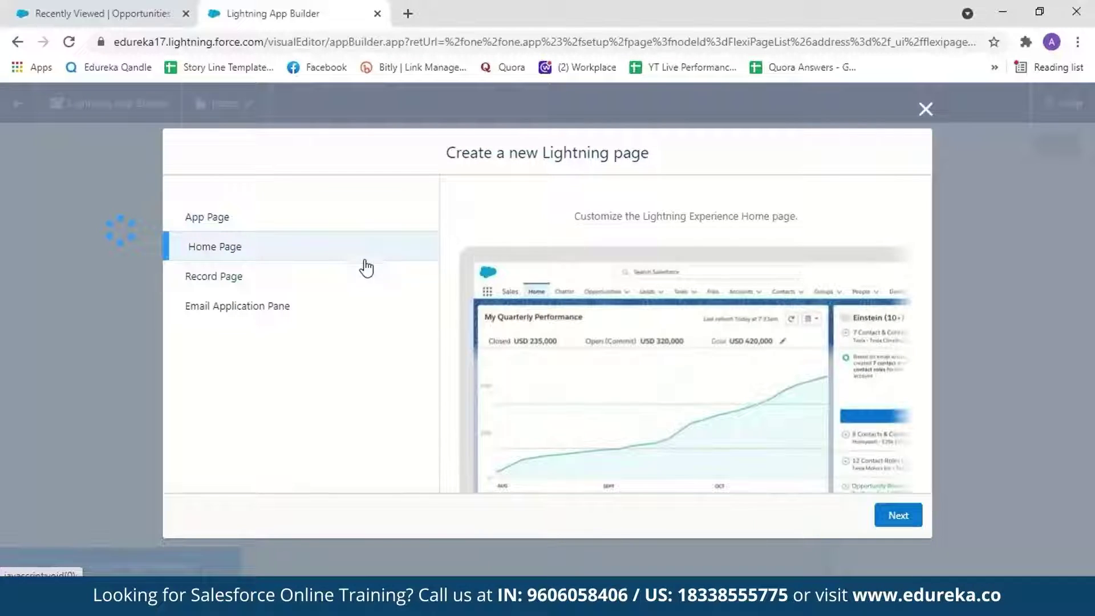
{"action": "left_click", "coordinate": [357, 281]}
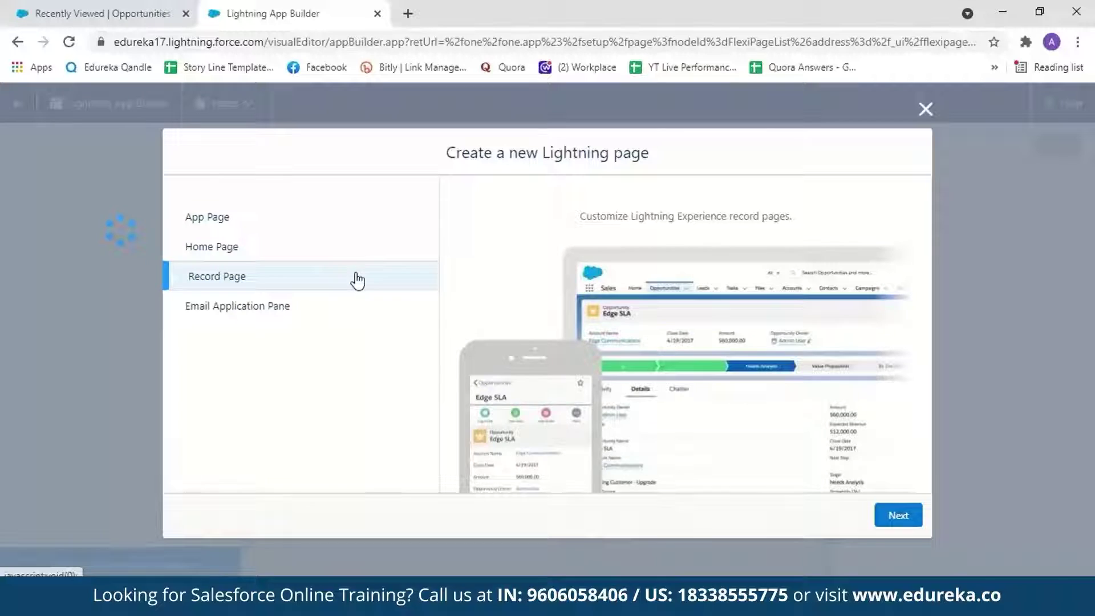
{"action": "left_click", "coordinate": [352, 305]}
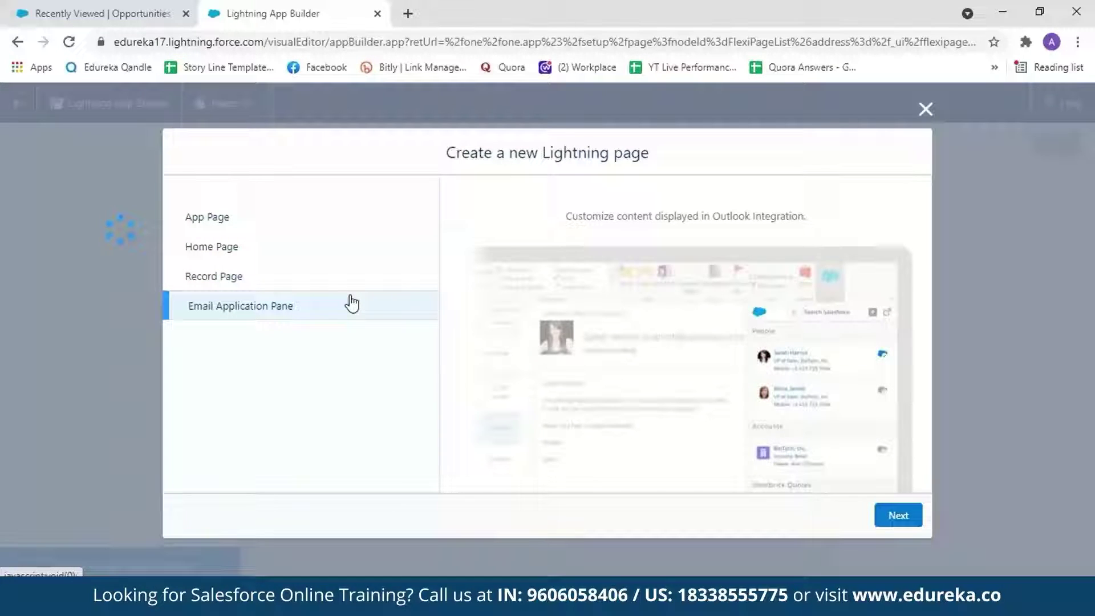
{"action": "left_click", "coordinate": [343, 216]}
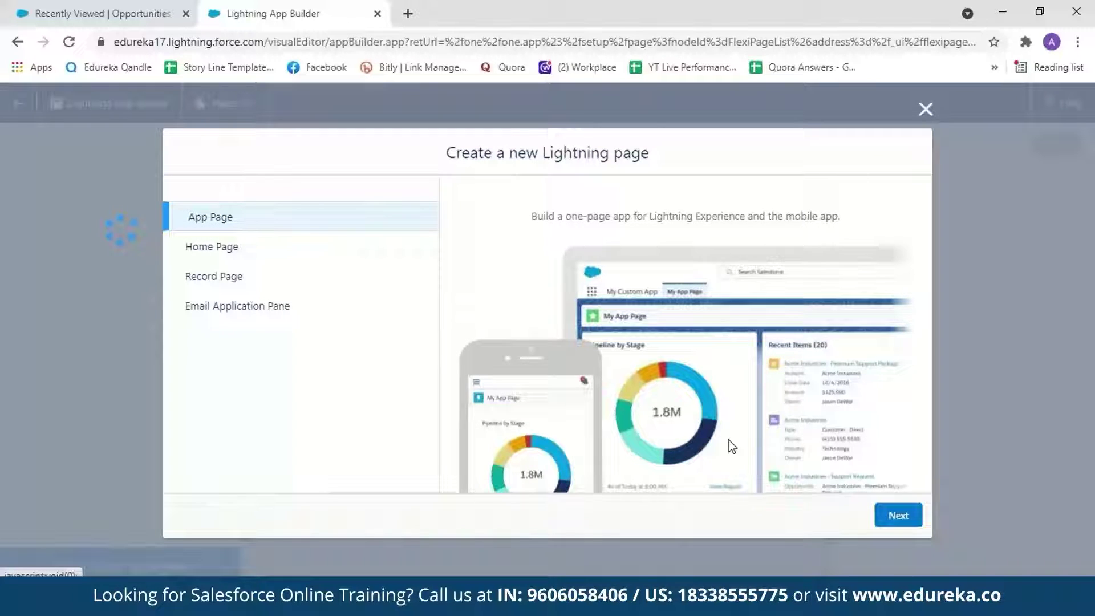
{"action": "left_click", "coordinate": [920, 516]}
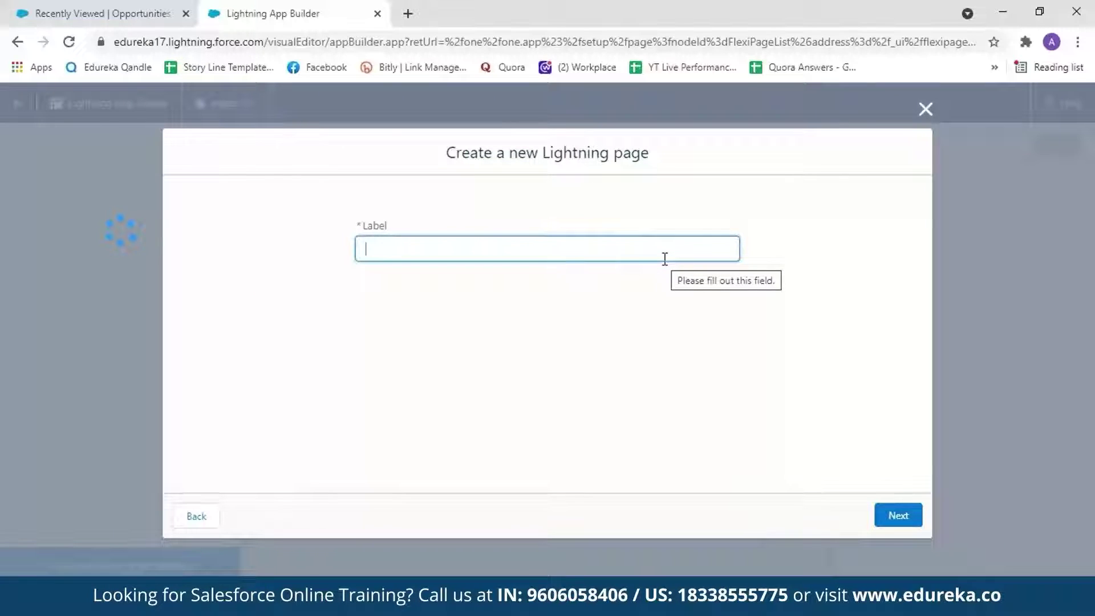
- Label the new app page 'AppDemo'
{"action": "type", "text": "AppDemo"}
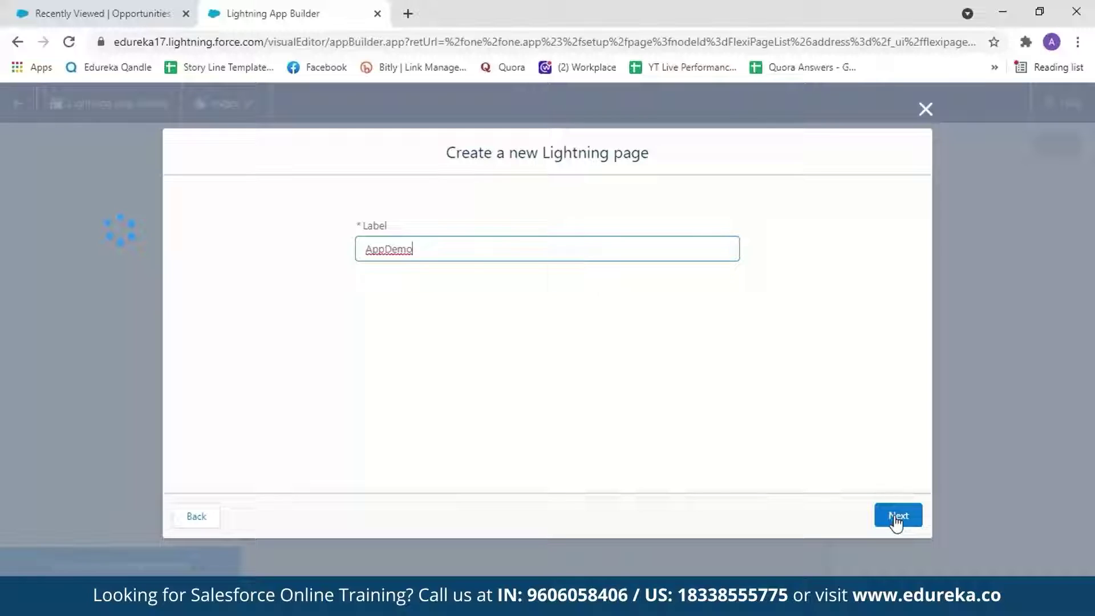
{"action": "left_click", "coordinate": [896, 518]}
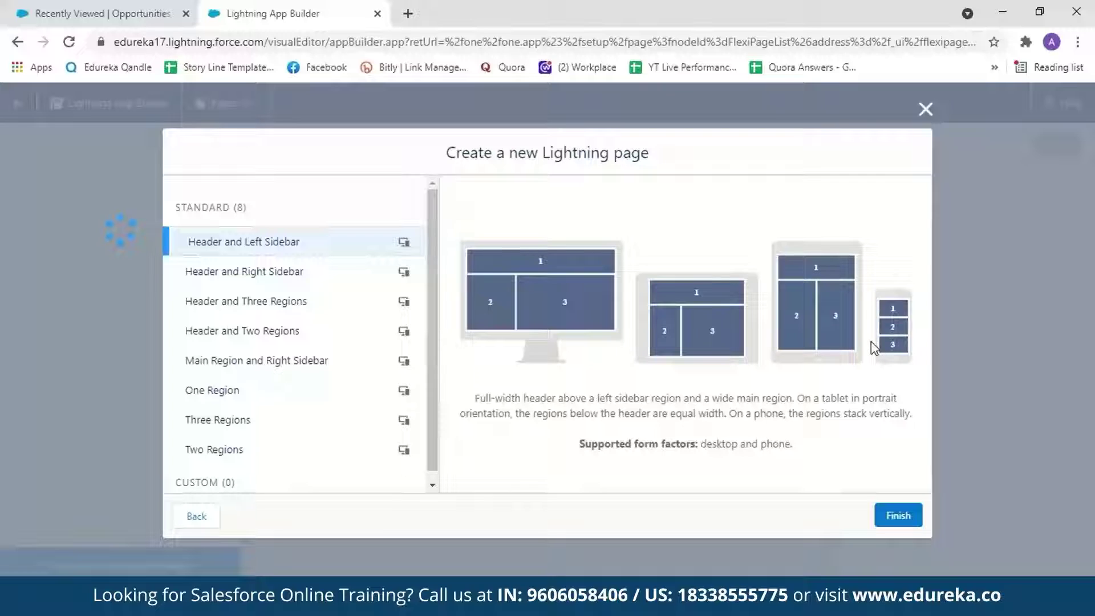
- Preview the layout templates and create the page with the Header and Two Regions layout
{"action": "left_click", "coordinate": [308, 272]}
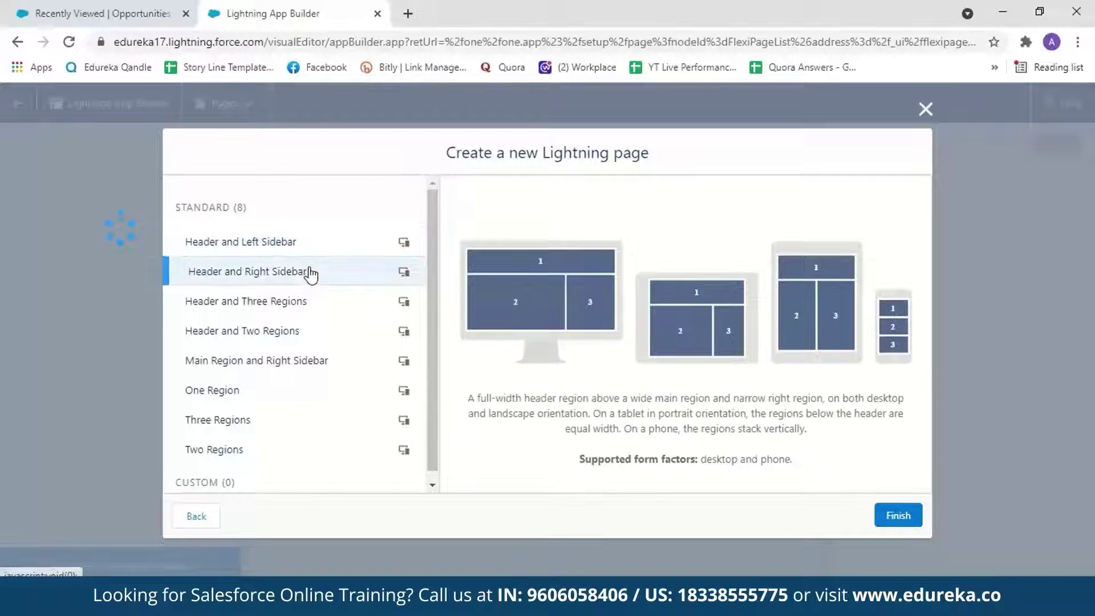
{"action": "left_click", "coordinate": [325, 309]}
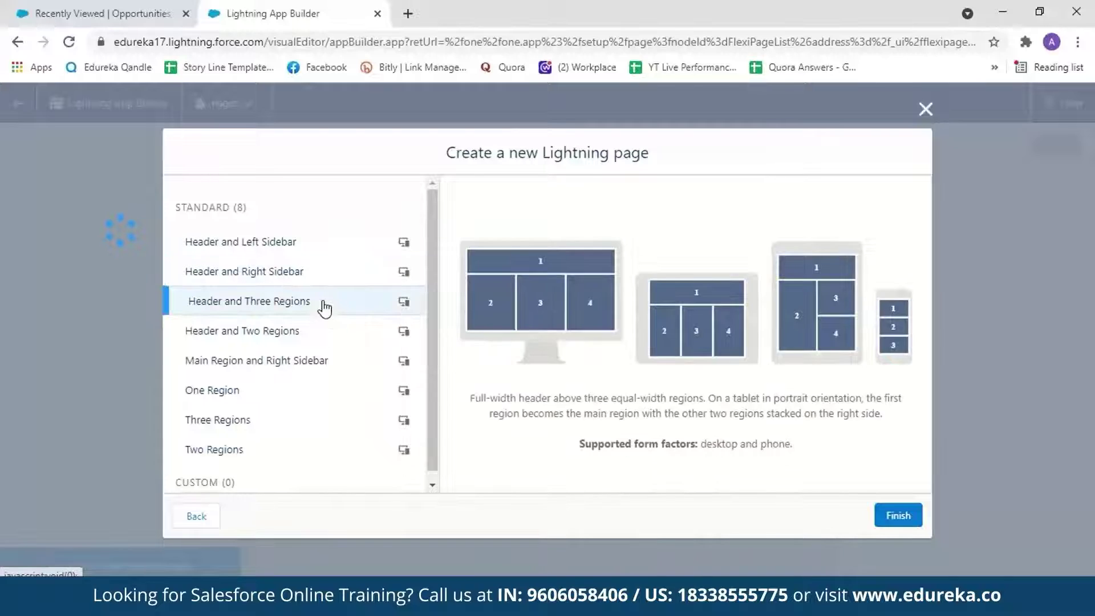
{"action": "left_click", "coordinate": [325, 336]}
{"action": "left_click", "coordinate": [323, 360]}
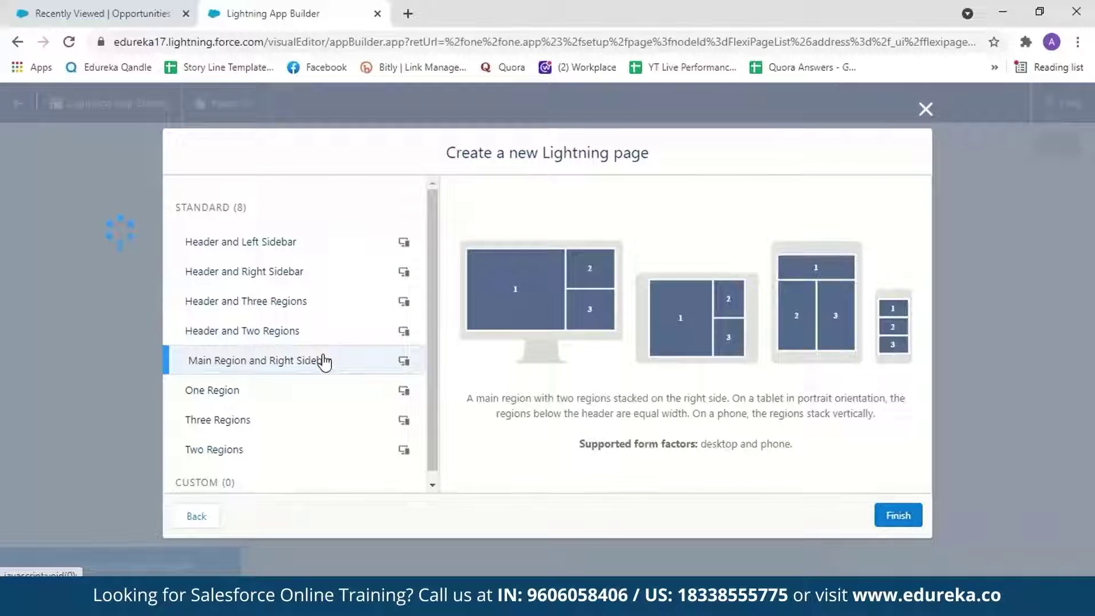
{"action": "left_click", "coordinate": [246, 402]}
{"action": "left_click", "coordinate": [246, 429]}
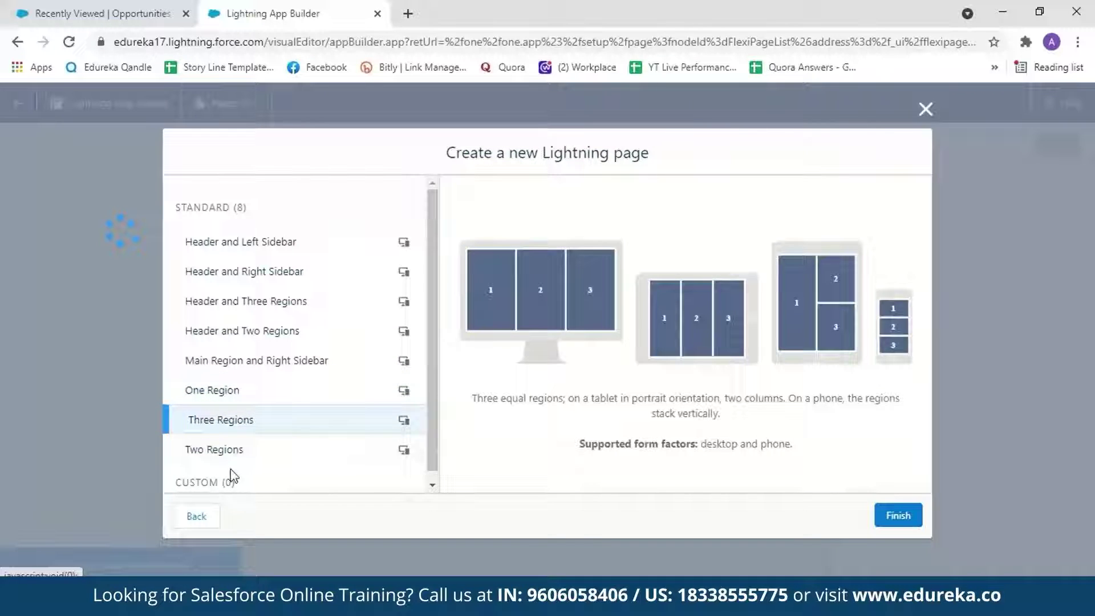
{"action": "left_click", "coordinate": [194, 454]}
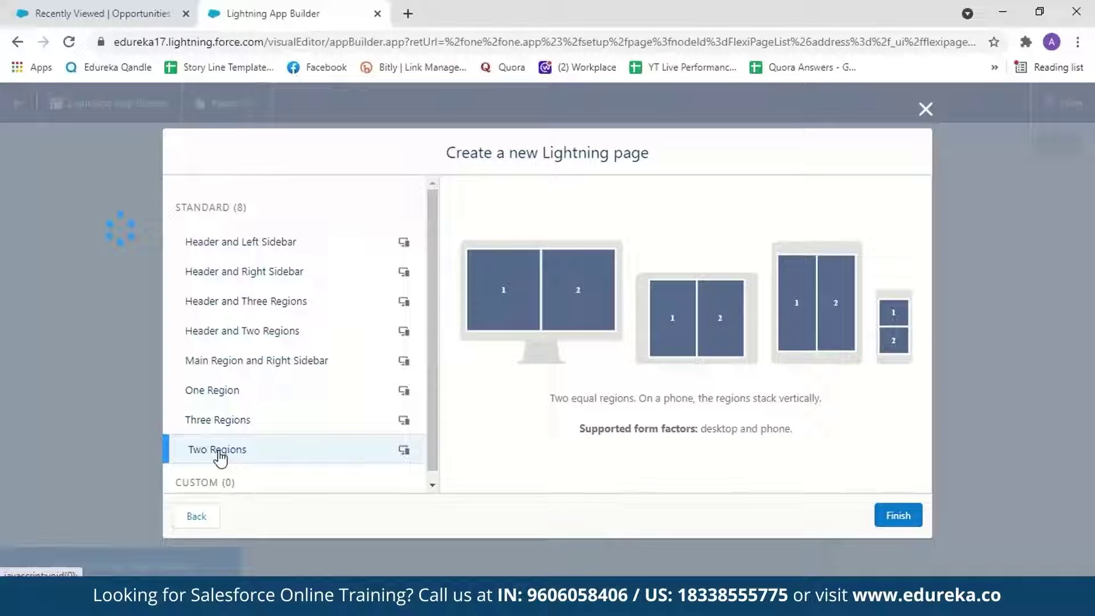
{"action": "left_click", "coordinate": [275, 341]}
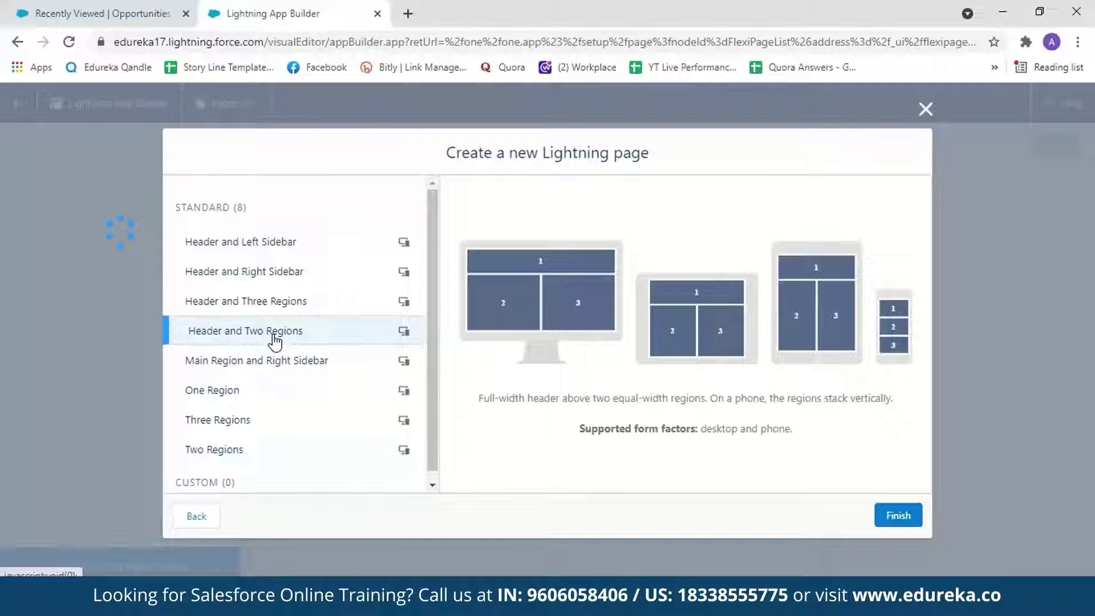
{"action": "left_click", "coordinate": [886, 516]}
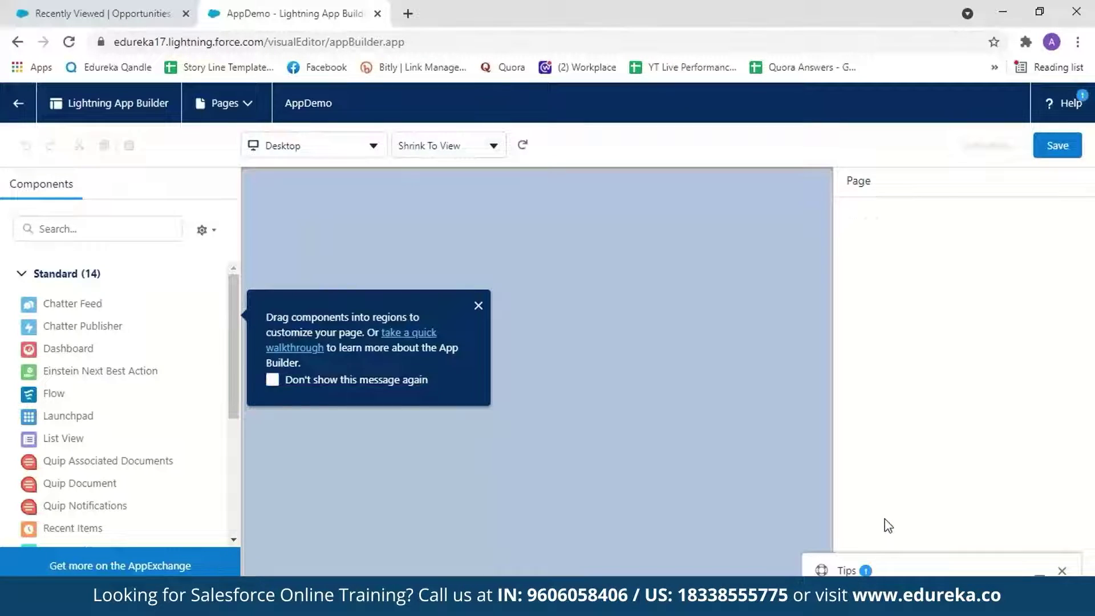
- Scroll the Components list in the newly loaded AppDemo editor
{"action": "scroll", "coordinate": [165, 293], "scroll_direction": "down", "scroll_amount": 1}
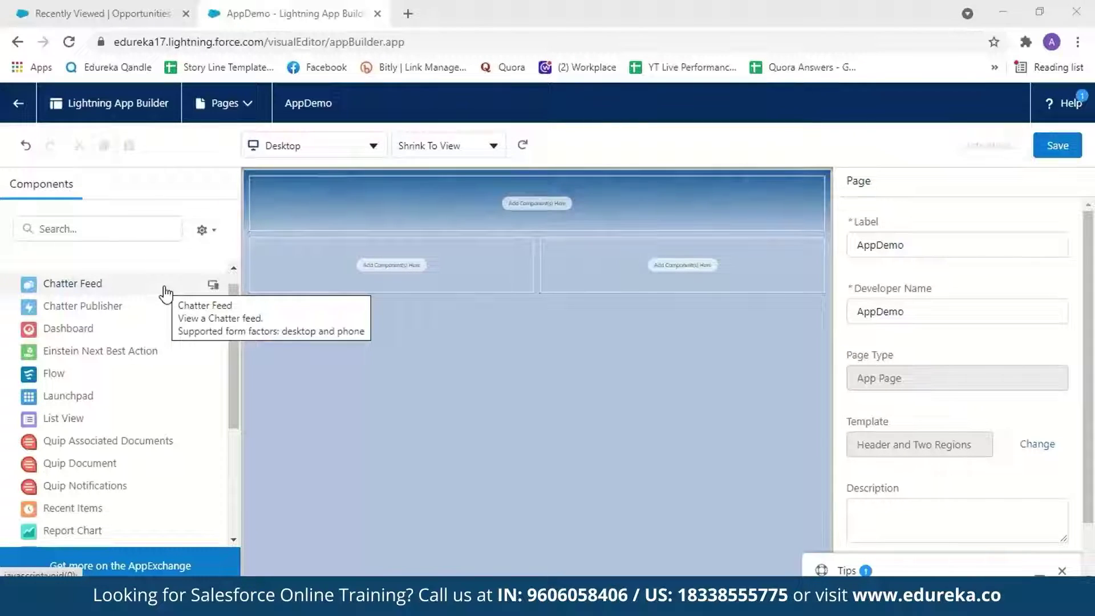
- Add a Report Chart on the left, the Service KPIs Dashboard on the right, and a Rich Text header
{"action": "scroll", "coordinate": [203, 335], "scroll_direction": "down", "scroll_amount": 1}
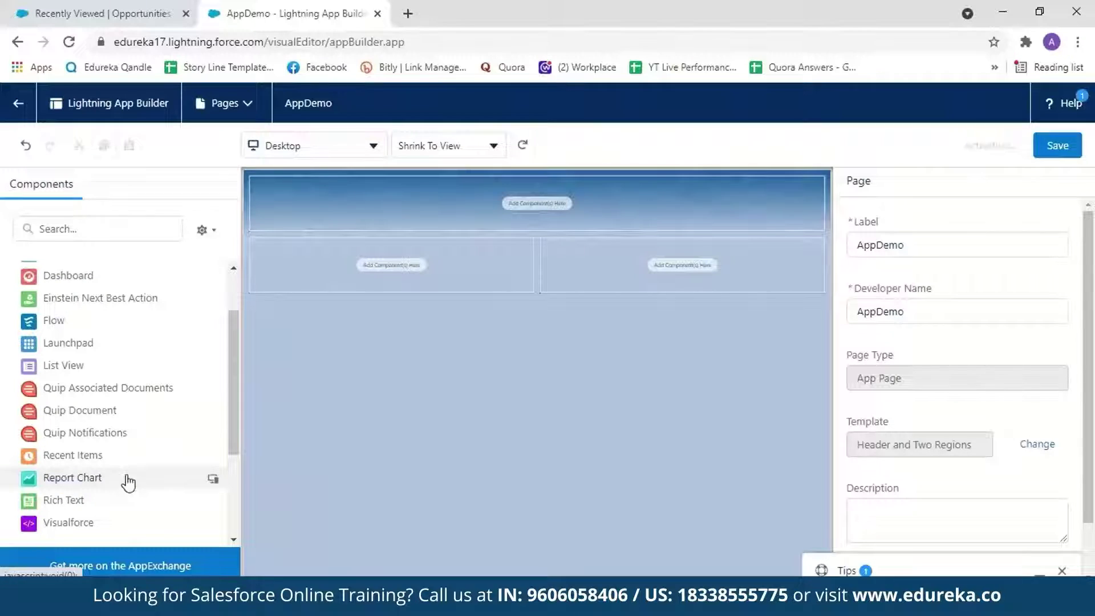
{"action": "left_click_drag", "start_coordinate": [145, 481], "coordinate": [374, 264]}
{"action": "scroll", "coordinate": [227, 422], "scroll_direction": "up", "scroll_amount": 1}
{"action": "left_click_drag", "start_coordinate": [68, 348], "coordinate": [571, 268]}
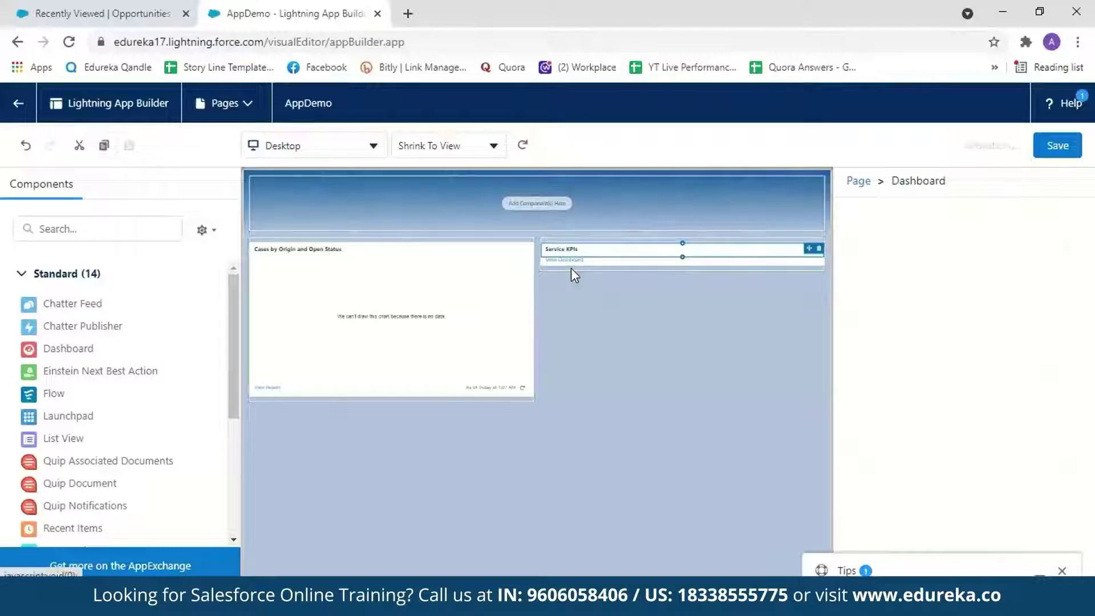
{"action": "scroll", "coordinate": [19, 351], "scroll_direction": "down", "scroll_amount": 1}
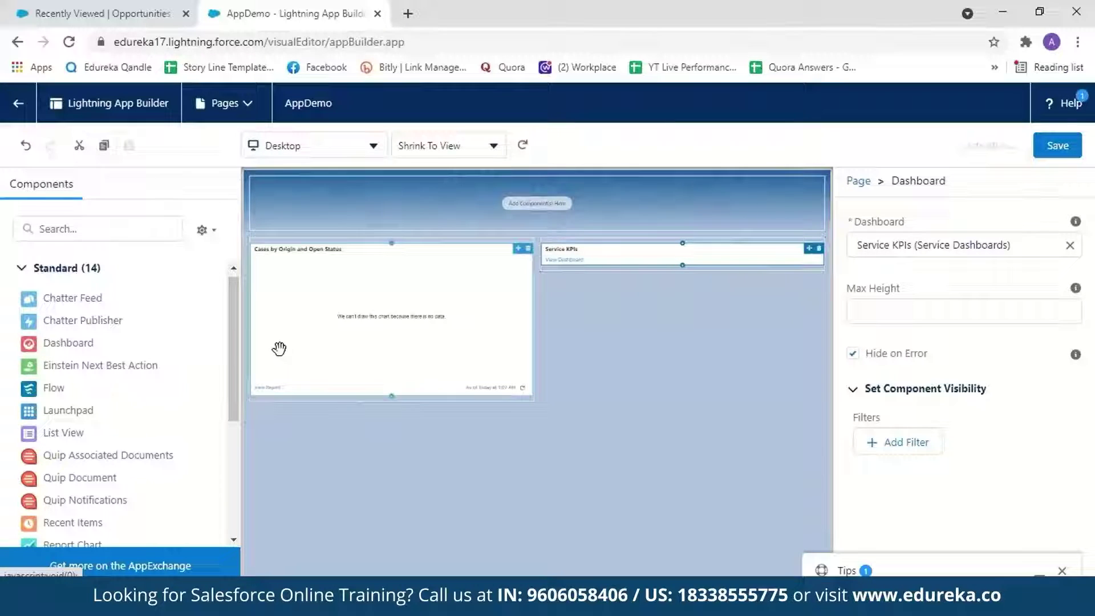
{"action": "left_click_drag", "start_coordinate": [233, 350], "coordinate": [243, 411]}
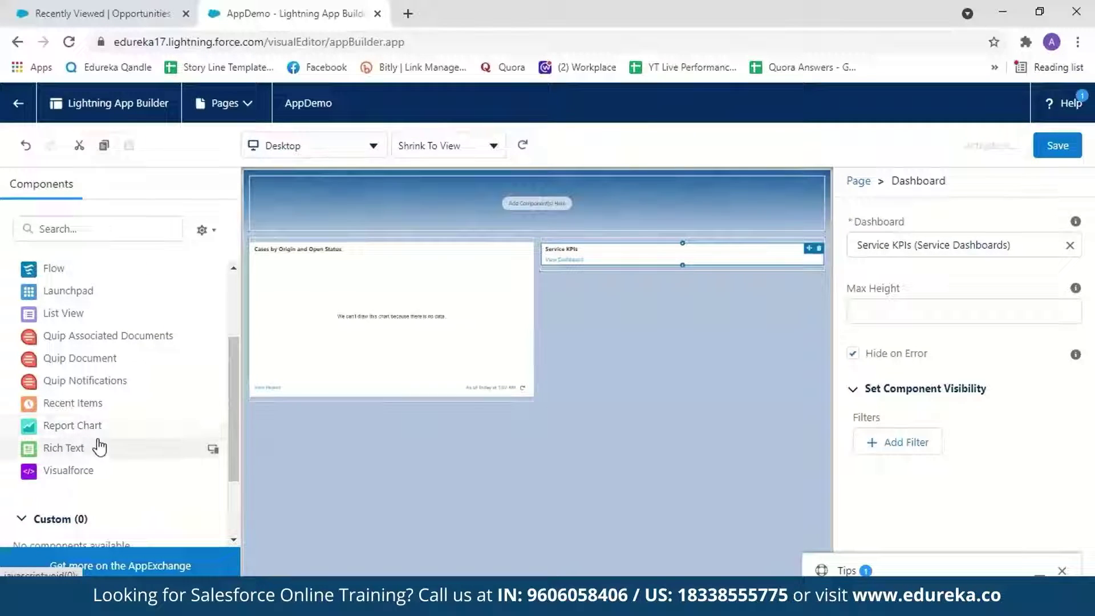
{"action": "left_click_drag", "start_coordinate": [98, 447], "coordinate": [427, 197]}
- Enter 'Welcome to Salesforce' in the header Rich Text and try repositioning the report chart
{"action": "left_click", "coordinate": [875, 364]}
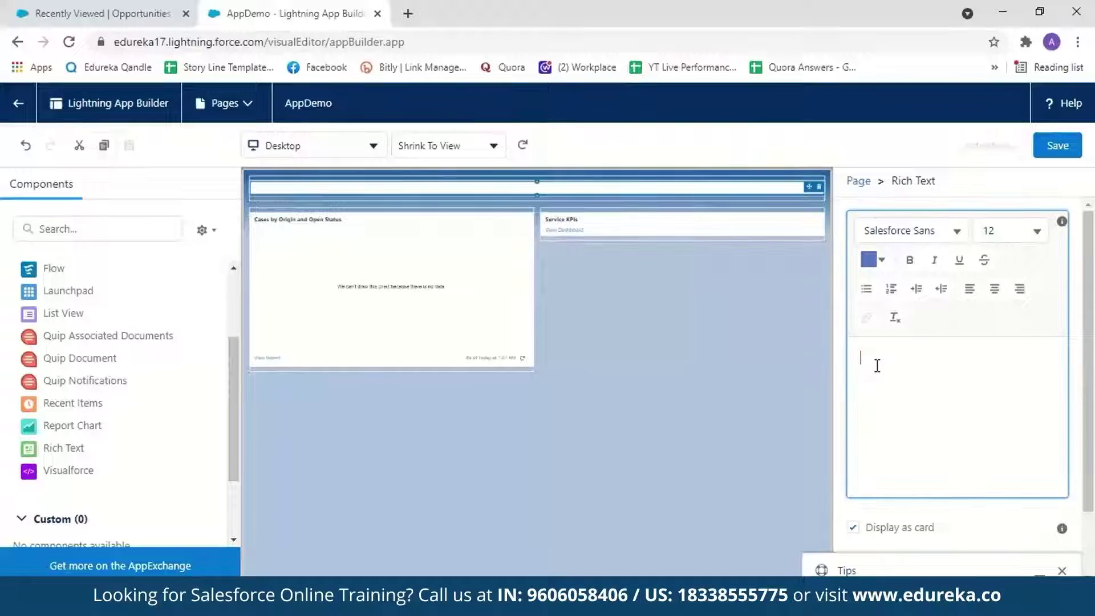
{"action": "type", "text": "Welcome to"}
{"action": "type", "text": "Salesforce"}
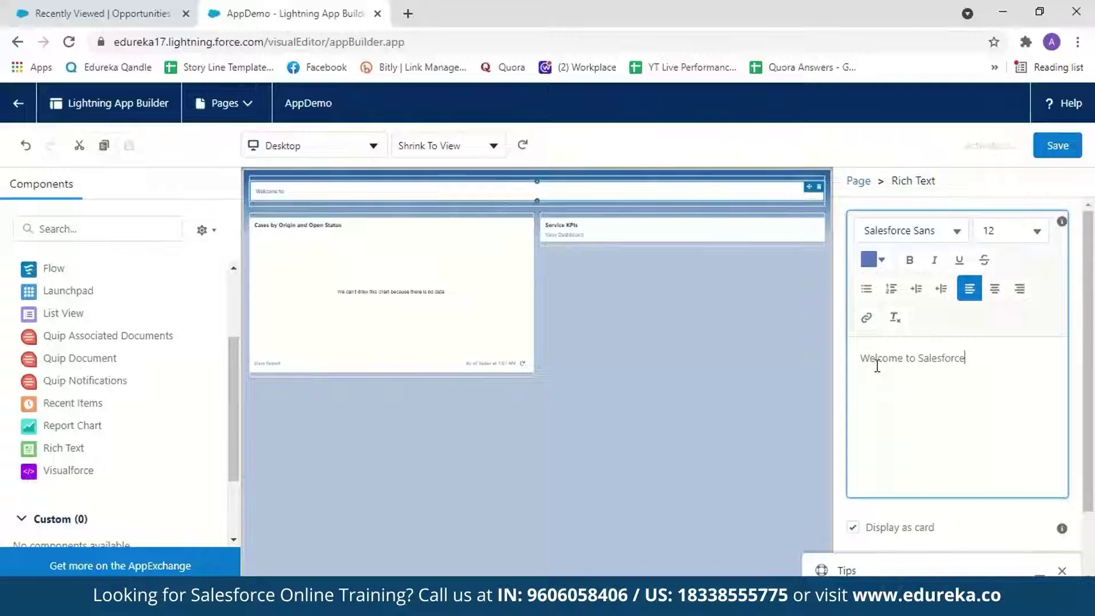
{"action": "mouse_move", "coordinate": [516, 231]}
{"action": "left_mouse_down"}
{"action": "mouse_move", "coordinate": [574, 310]}
{"action": "mouse_move", "coordinate": [501, 237]}
{"action": "left_mouse_up"}
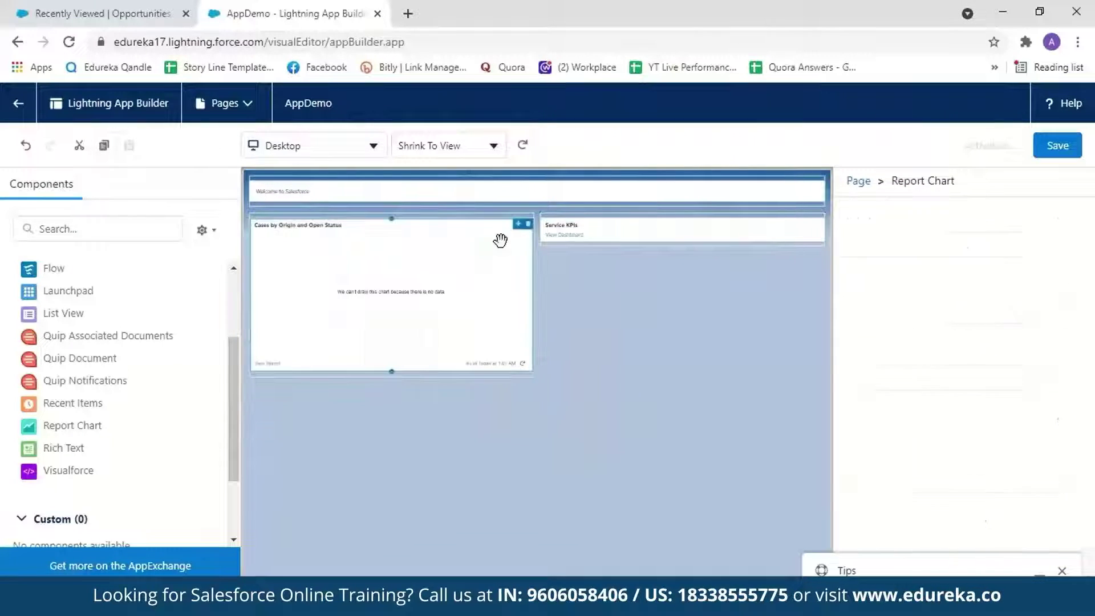
- Replace the report chart in the page's left region with a new Report Chart component
{"action": "left_click", "coordinate": [528, 224]}
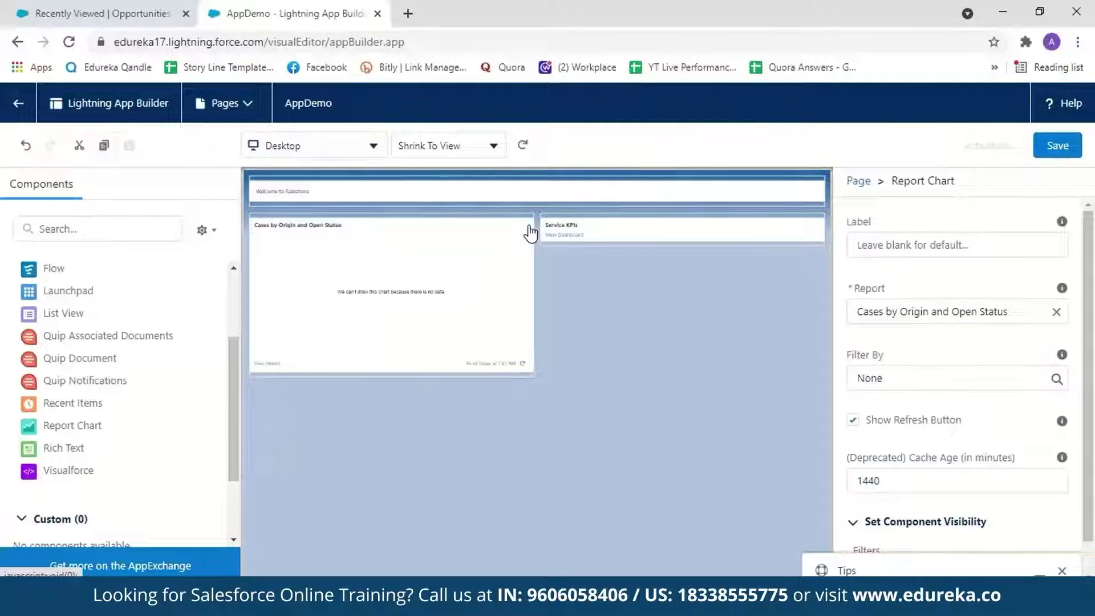
{"action": "left_click_drag", "start_coordinate": [176, 429], "coordinate": [340, 236]}
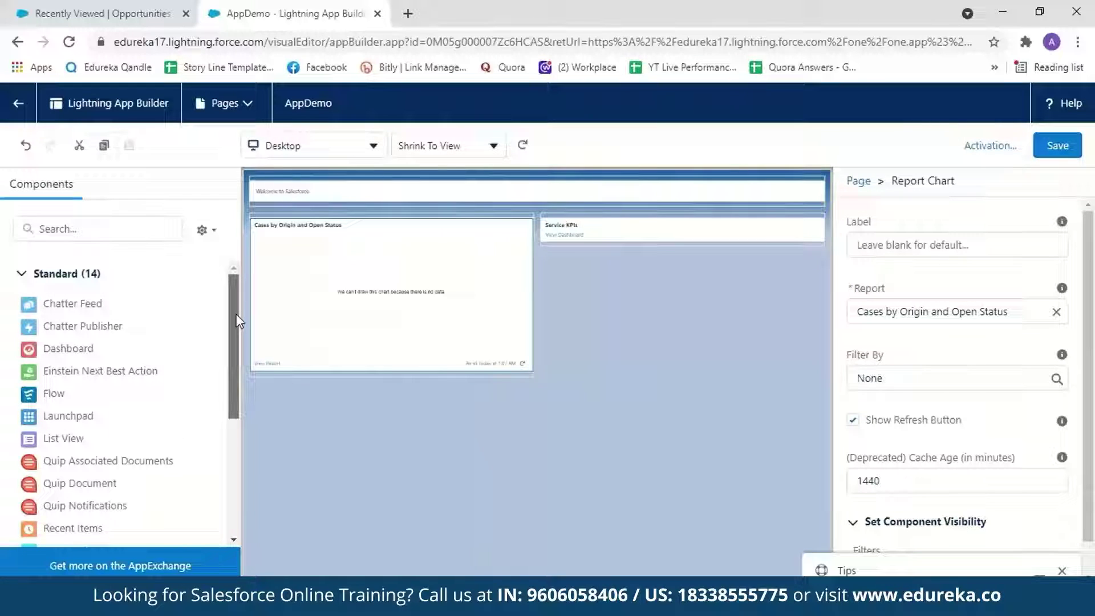
{"action": "scroll", "coordinate": [234, 339], "scroll_direction": "down", "scroll_amount": 1}
{"action": "scroll", "coordinate": [232, 337], "scroll_direction": "down", "scroll_amount": 4}
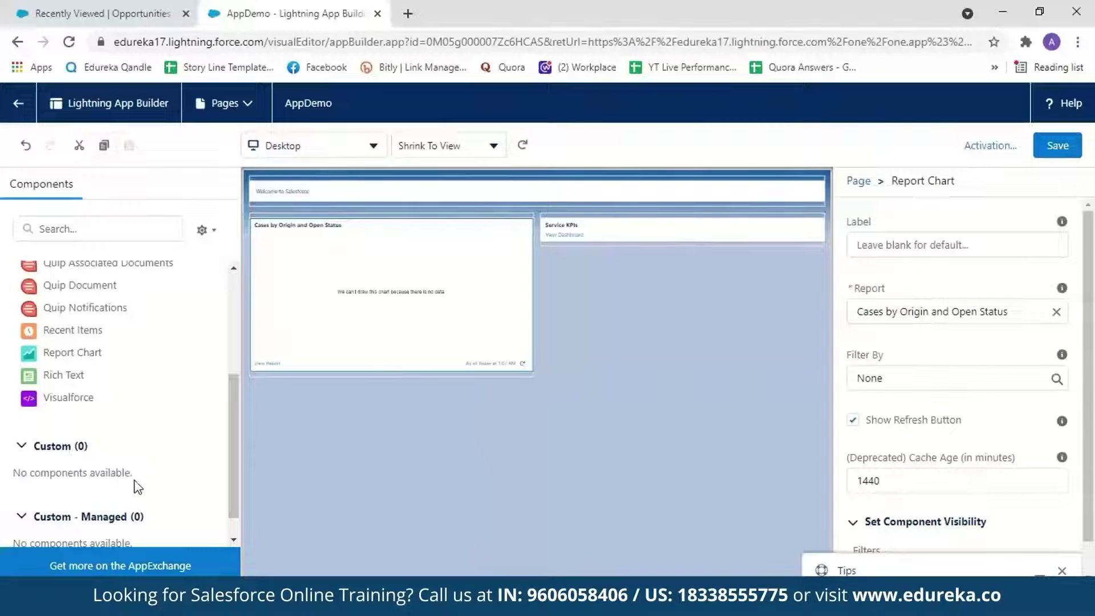
{"action": "left_click_drag", "start_coordinate": [234, 468], "coordinate": [228, 349]}
{"action": "left_click", "coordinate": [684, 343]}
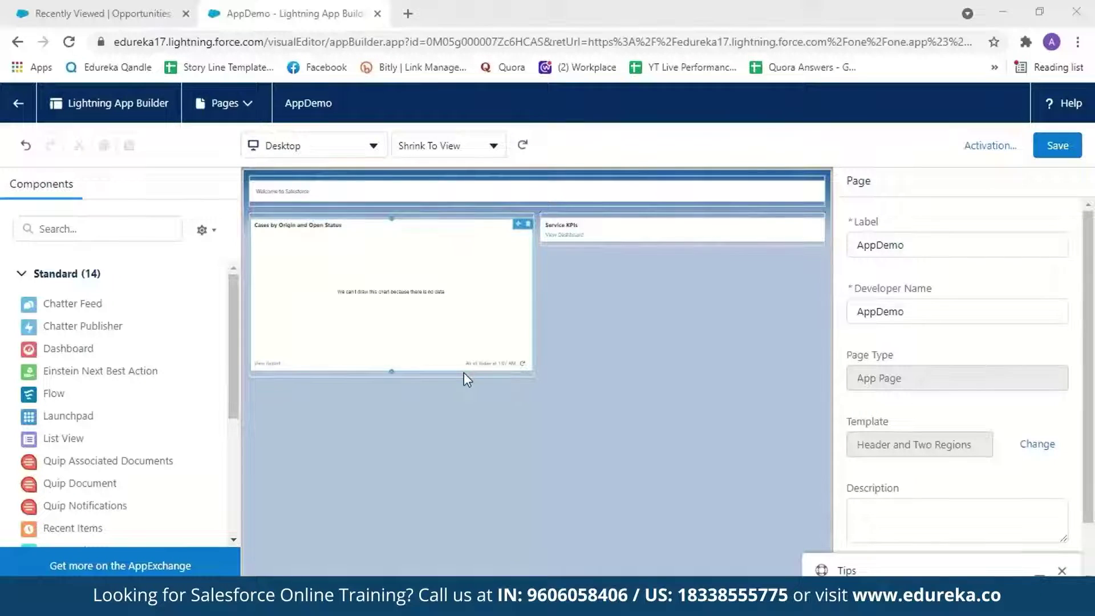
- Confirm the chart uses the Cases by Origin report and save the AppDemo page
{"action": "left_click", "coordinate": [462, 334]}
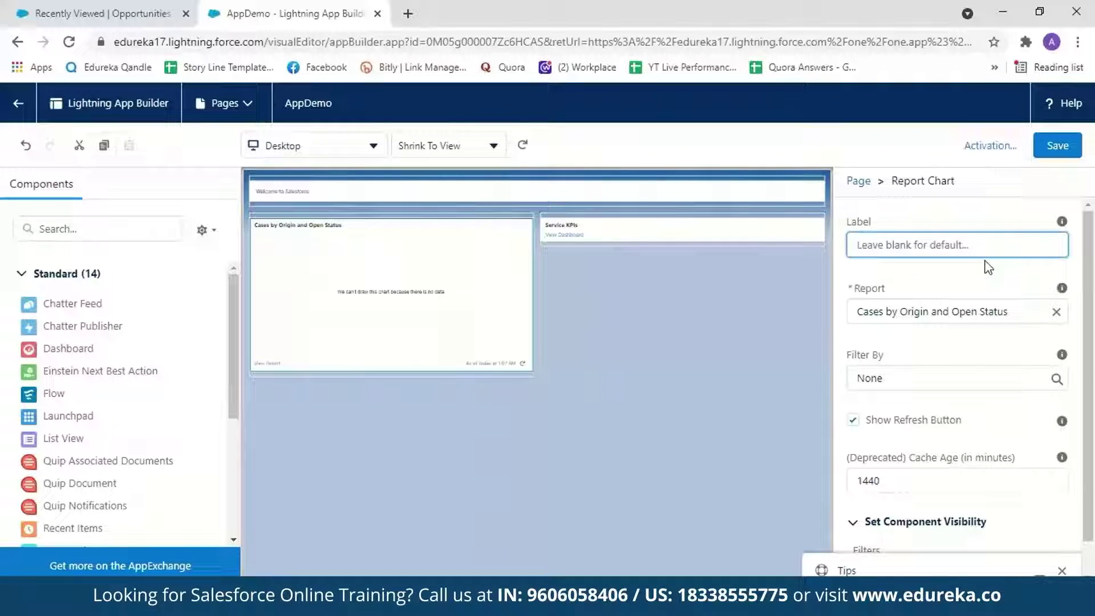
{"action": "left_click", "coordinate": [1025, 311]}
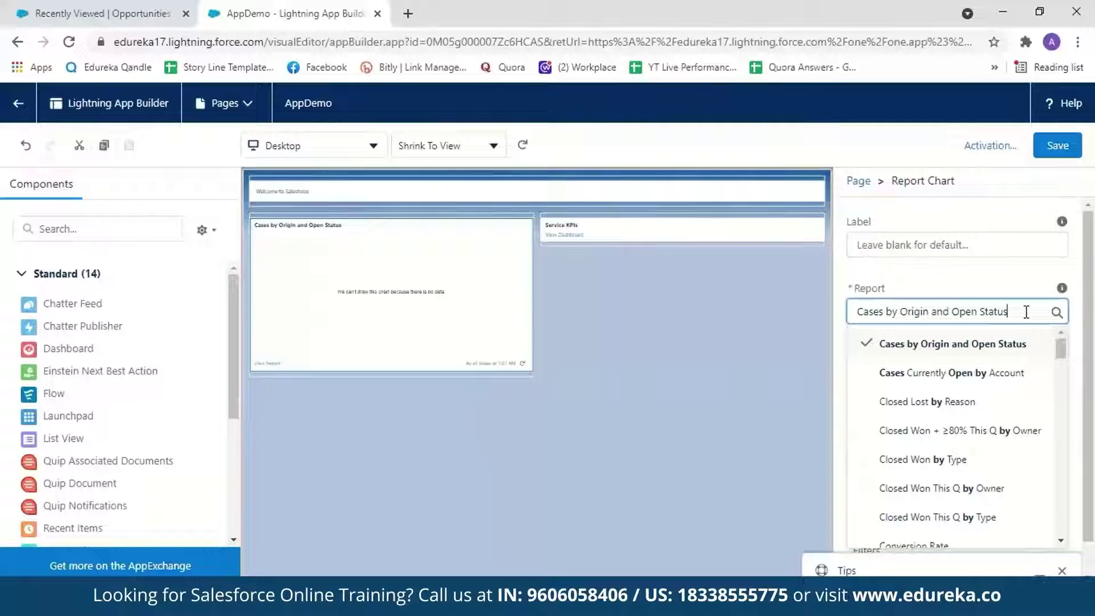
{"action": "mouse_move", "coordinate": [1060, 349]}
{"action": "left_mouse_down"}
{"action": "mouse_move", "coordinate": [1063, 363]}
{"action": "mouse_move", "coordinate": [1062, 346]}
{"action": "left_mouse_up"}
{"action": "scroll", "coordinate": [967, 374], "scroll_direction": "down", "scroll_amount": 1}
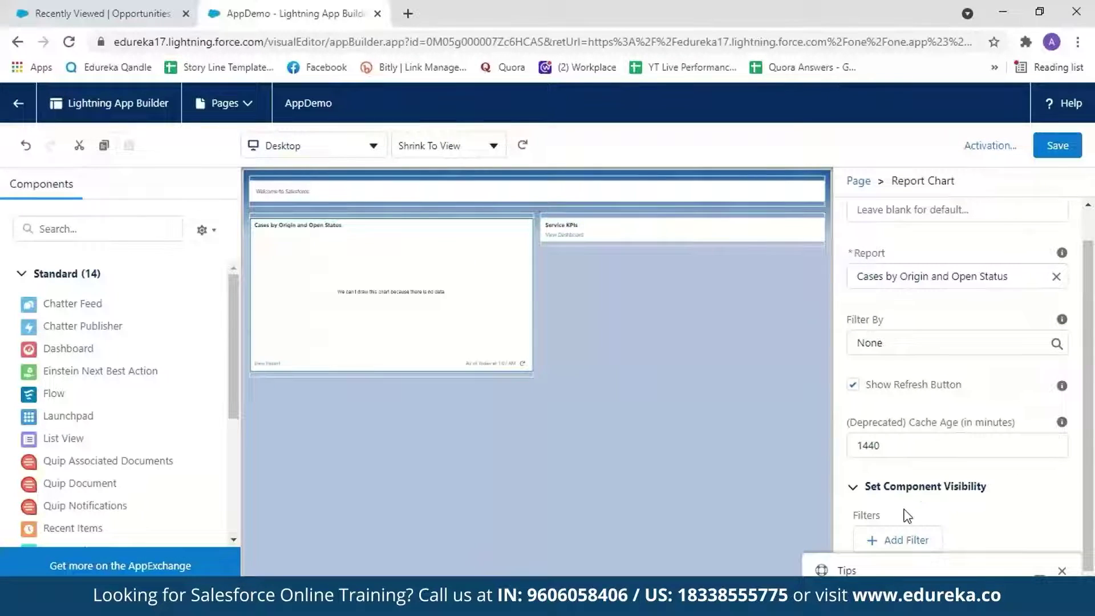
{"action": "left_click", "coordinate": [638, 422]}
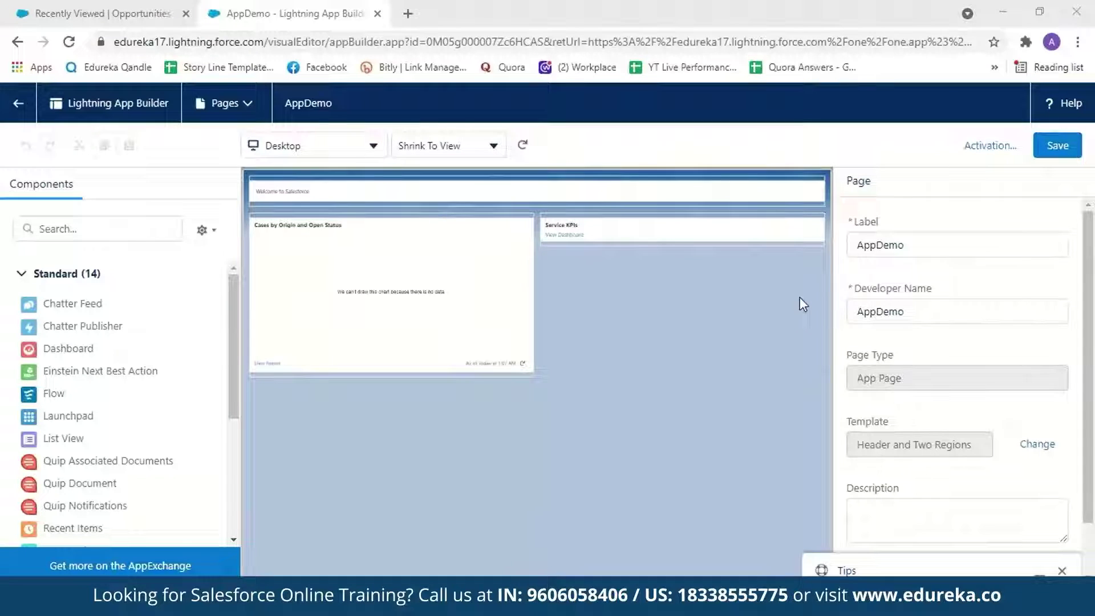
{"action": "left_click", "coordinate": [1051, 150]}
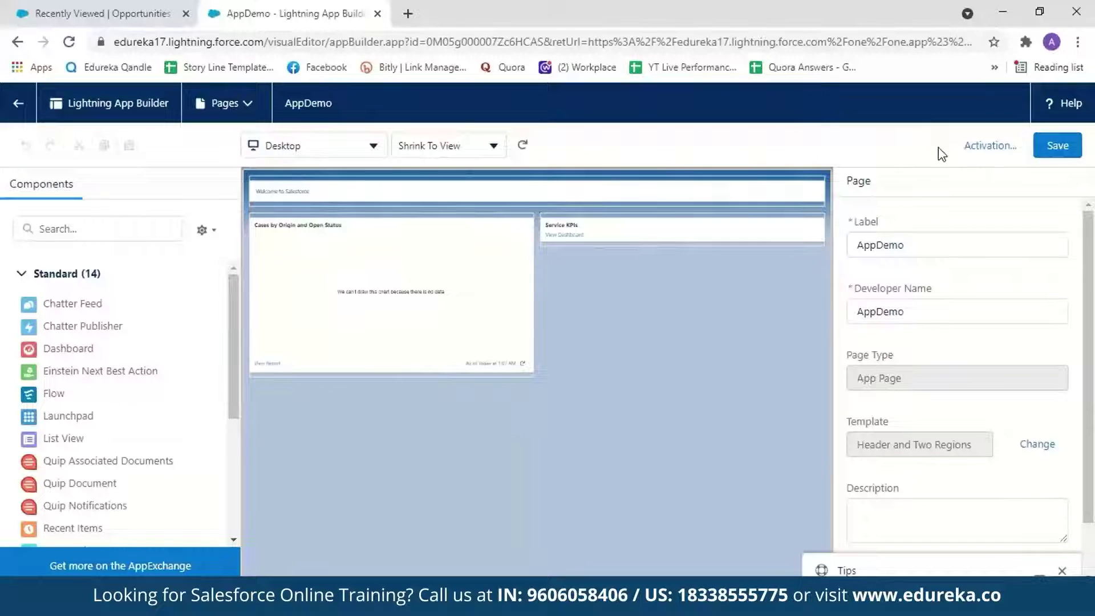
- In AppDemo's activation settings, change the app icon to the yellow hexagon
{"action": "left_click", "coordinate": [970, 149]}
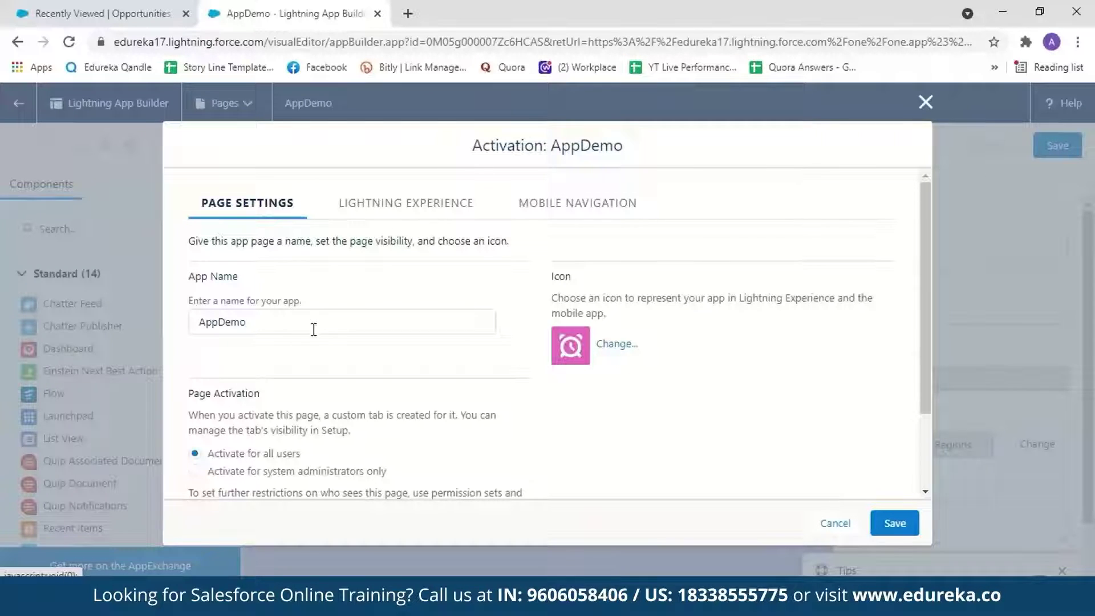
{"action": "left_click_drag", "start_coordinate": [924, 369], "coordinate": [928, 435]}
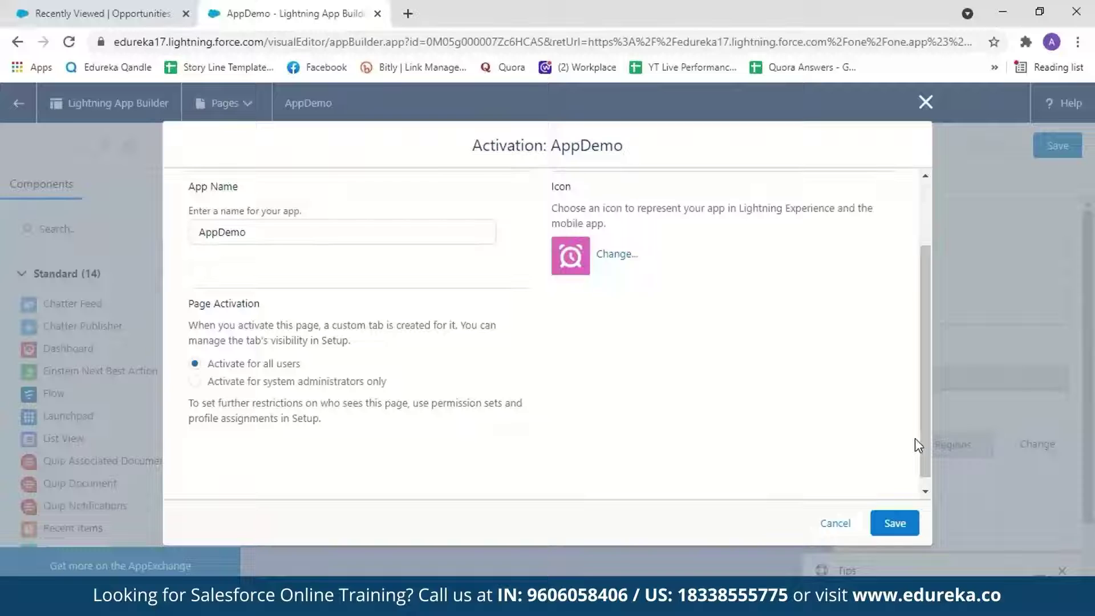
{"action": "scroll", "coordinate": [924, 451], "scroll_direction": "up", "scroll_amount": 2}
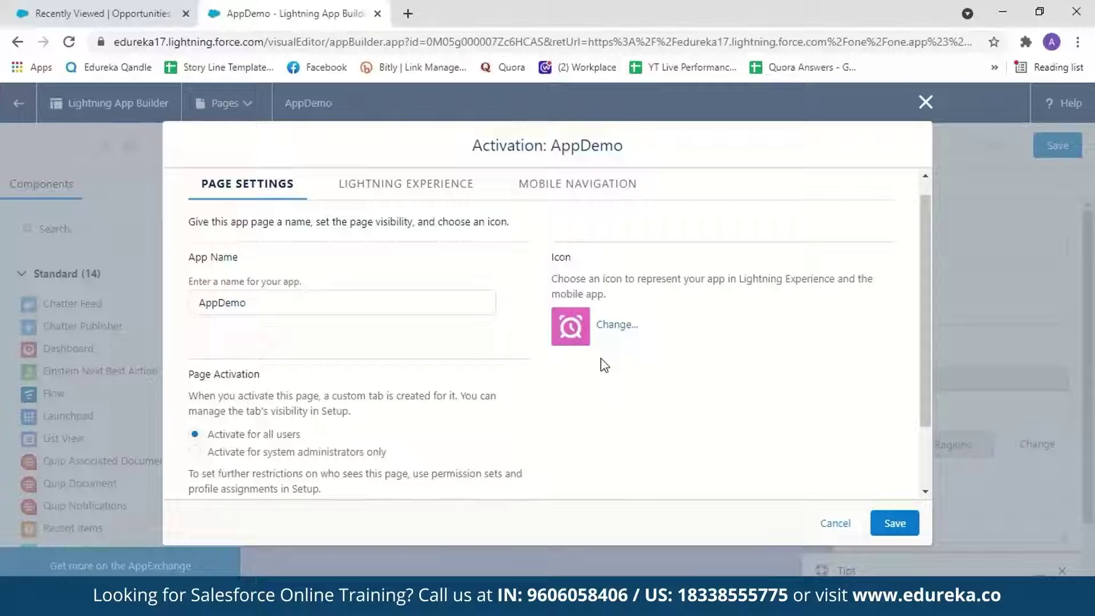
{"action": "left_click", "coordinate": [616, 325]}
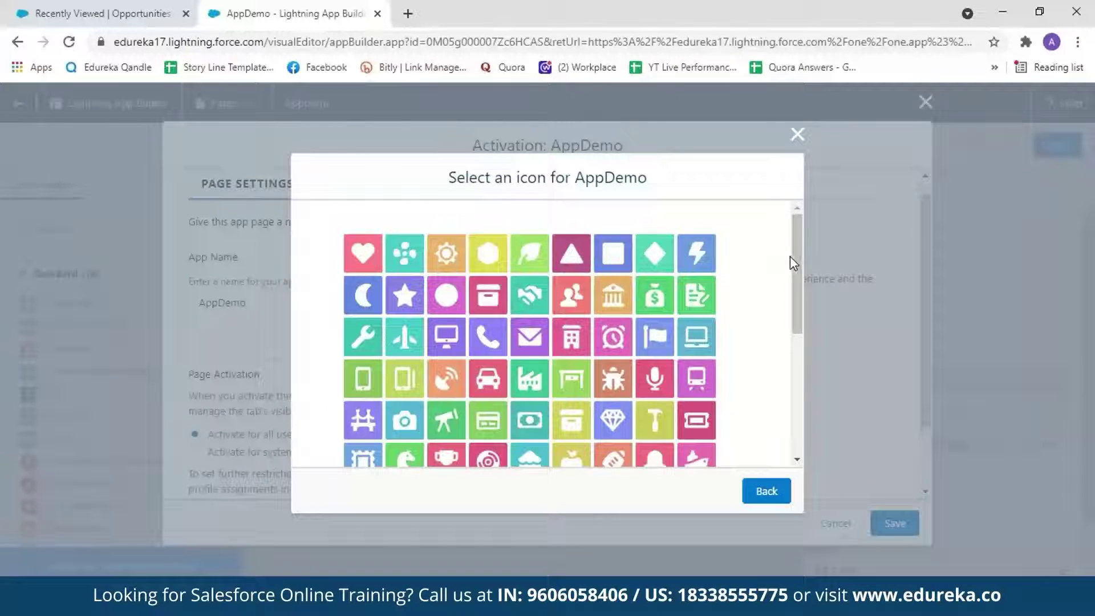
{"action": "scroll", "coordinate": [802, 282], "scroll_direction": "down", "scroll_amount": 1}
{"action": "left_click_drag", "start_coordinate": [802, 279], "coordinate": [774, 247]}
{"action": "left_click", "coordinate": [488, 253]}
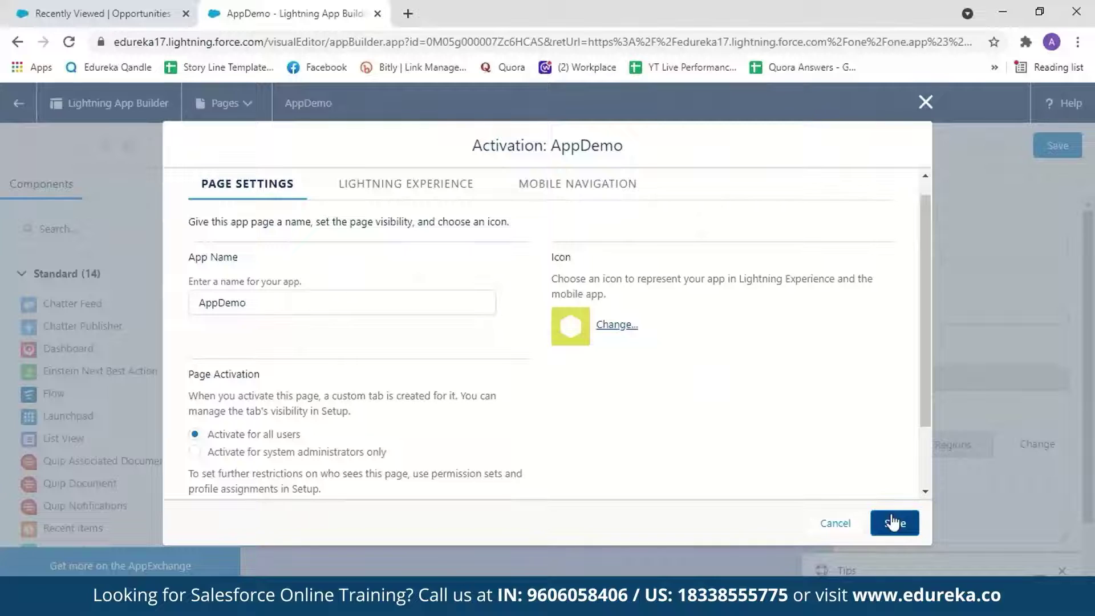
- Add AppDemo to the Sales app and position it directly below Home in the navigation
{"action": "left_click", "coordinate": [406, 191]}
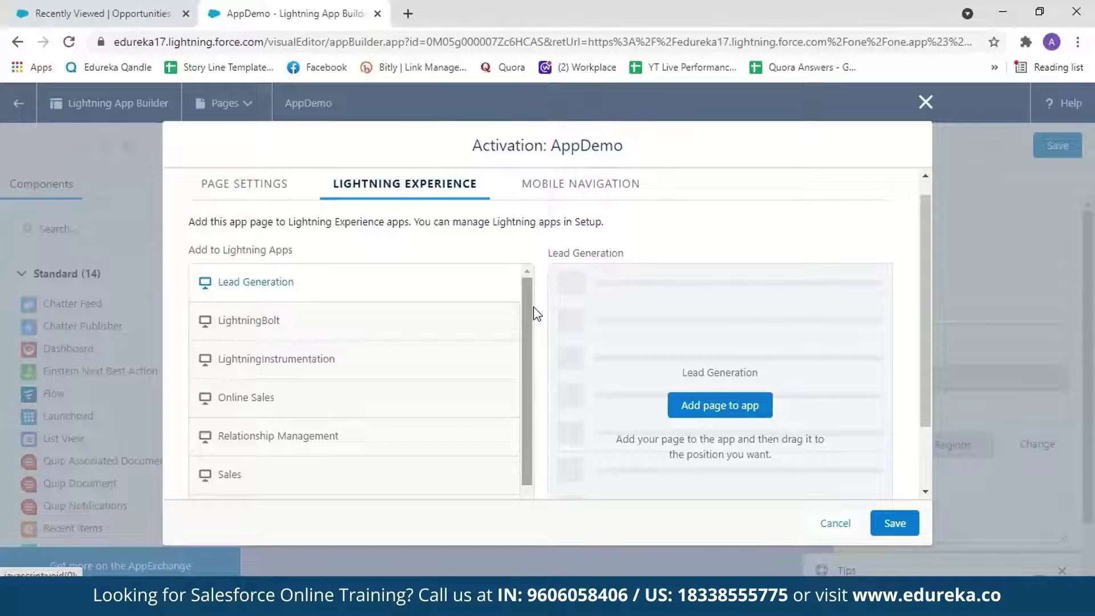
{"action": "left_click", "coordinate": [94, 13]}
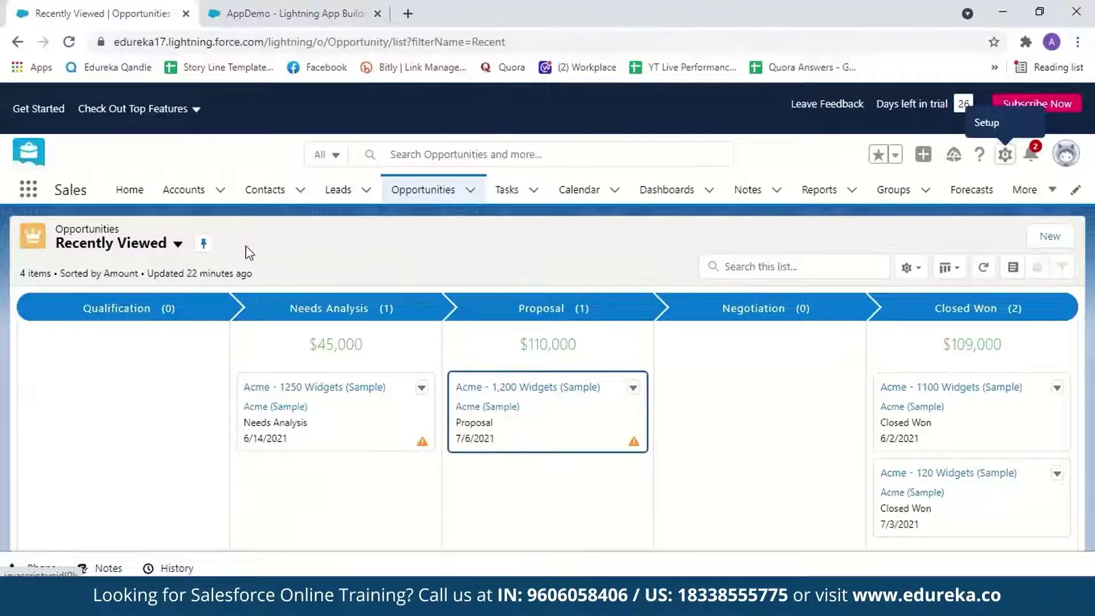
{"action": "left_click", "coordinate": [341, 8]}
{"action": "left_click", "coordinate": [323, 488]}
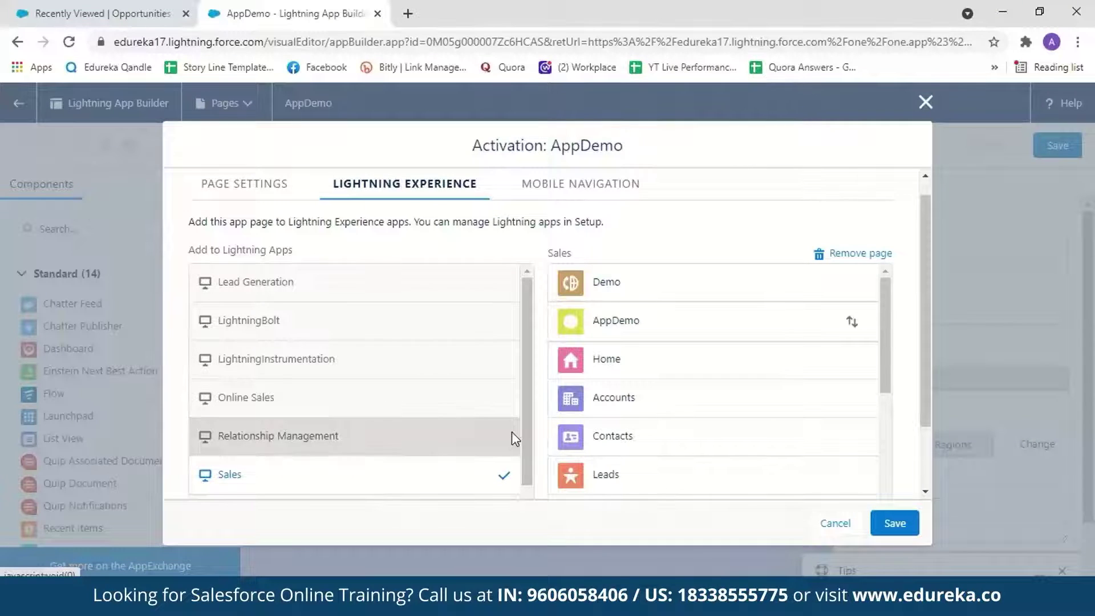
{"action": "left_click_drag", "start_coordinate": [851, 329], "coordinate": [865, 367]}
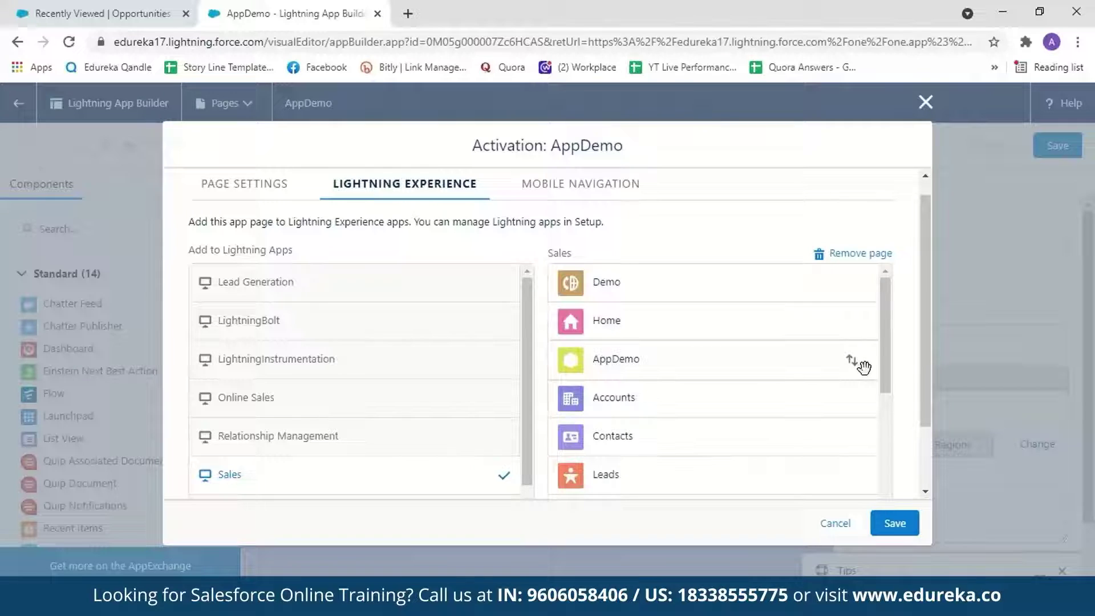
{"action": "left_click", "coordinate": [601, 180]}
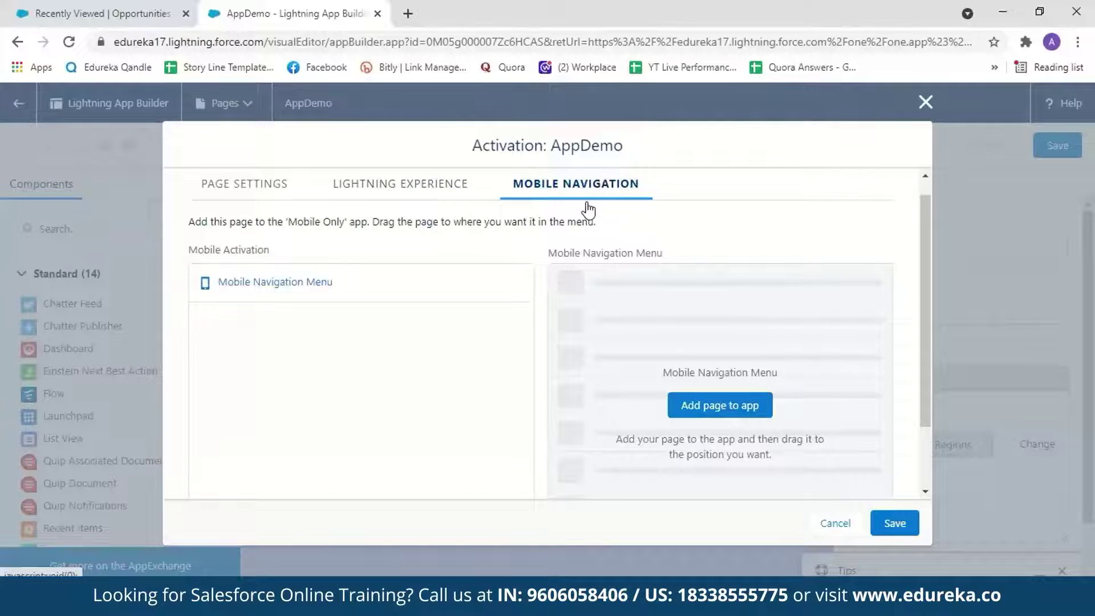
- Add AppDemo to the Mobile Navigation Menu and save the activation
{"action": "left_click", "coordinate": [453, 289]}
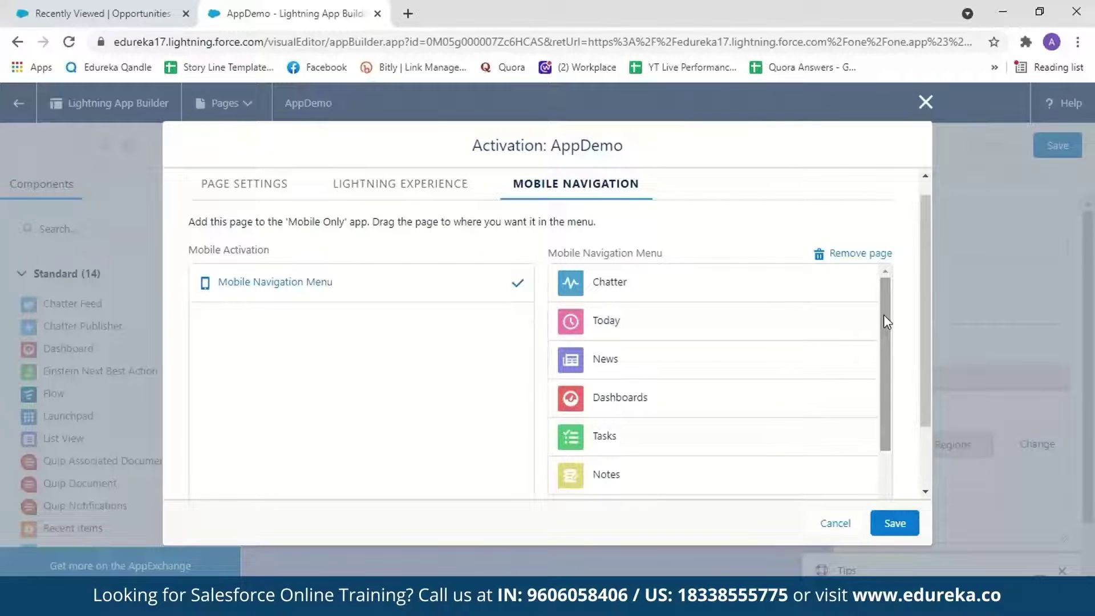
{"action": "left_click_drag", "start_coordinate": [885, 321], "coordinate": [885, 415]}
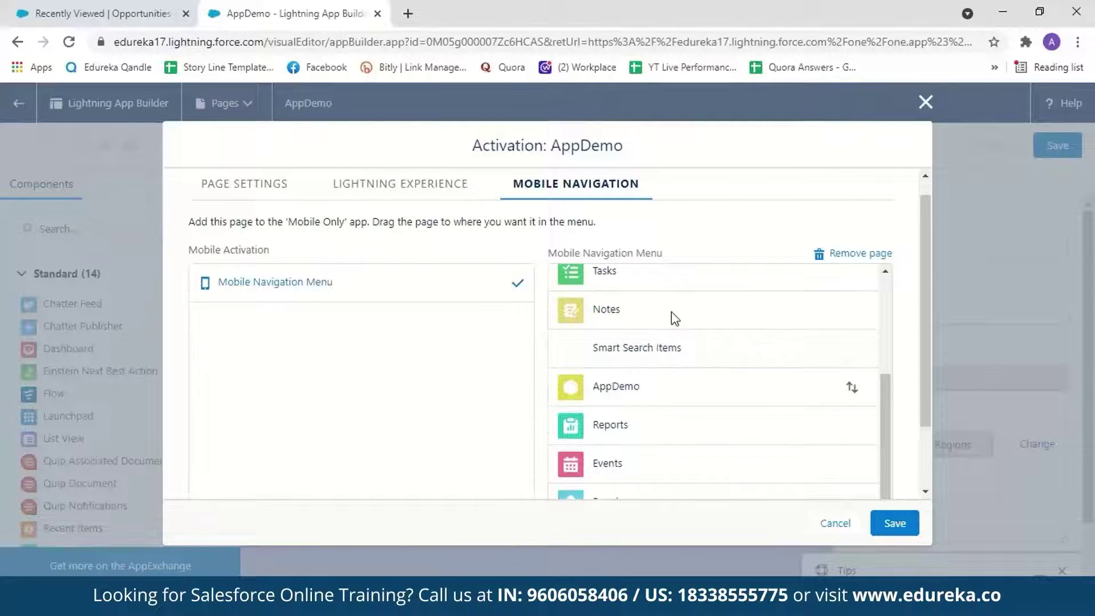
{"action": "left_click", "coordinate": [431, 185]}
{"action": "left_click", "coordinate": [888, 530]}
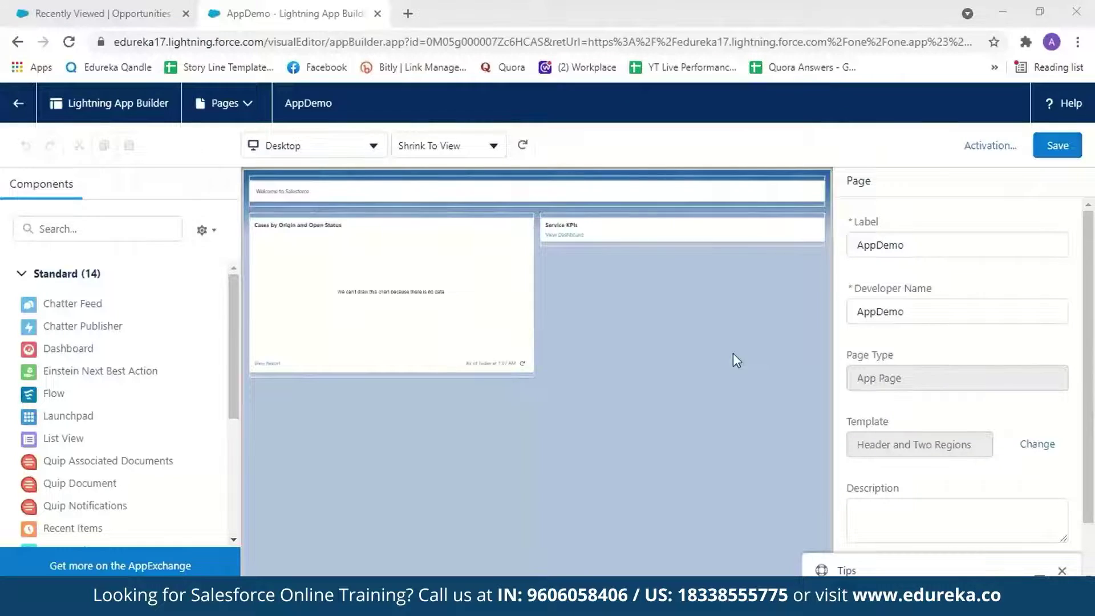
- Reload Salesforce and open the new AppDemo tab in the Sales app's navigation bar
{"action": "left_click", "coordinate": [82, 17]}
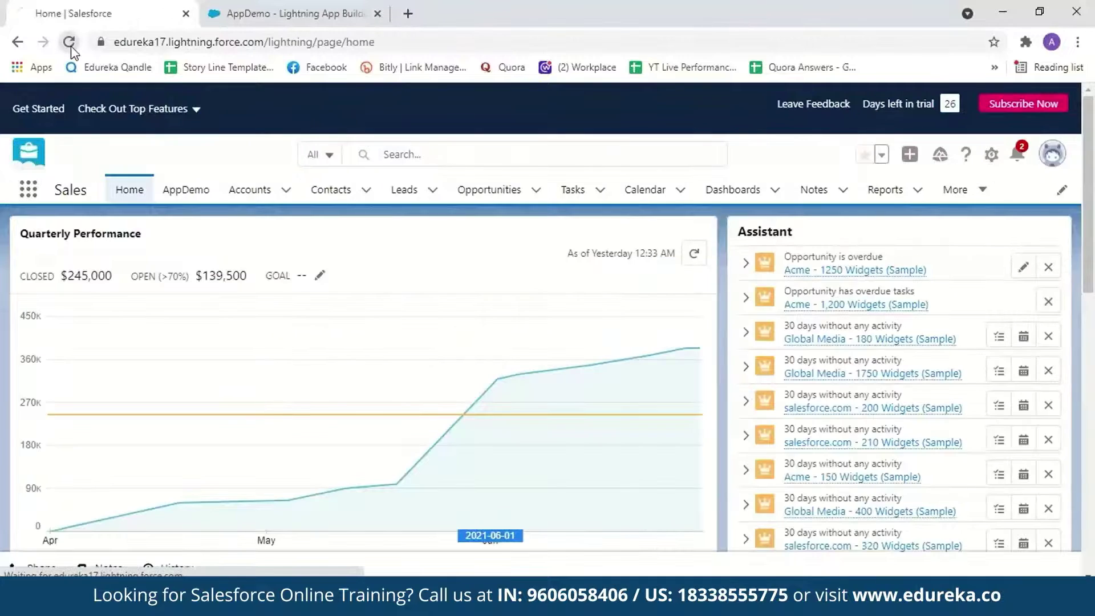
{"action": "left_click", "coordinate": [67, 43]}
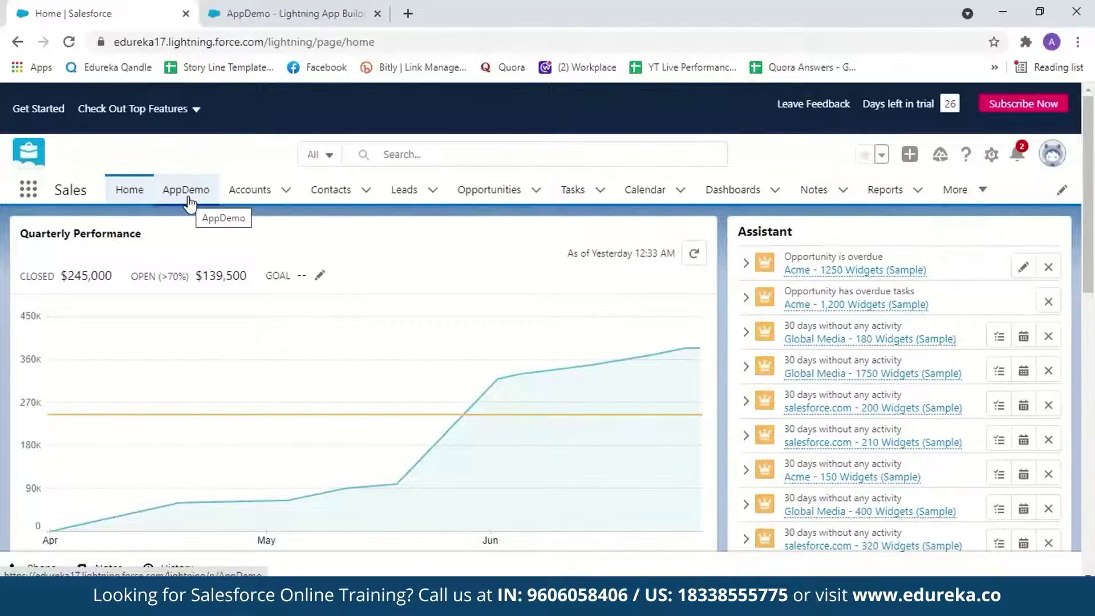
{"action": "left_click", "coordinate": [188, 194]}
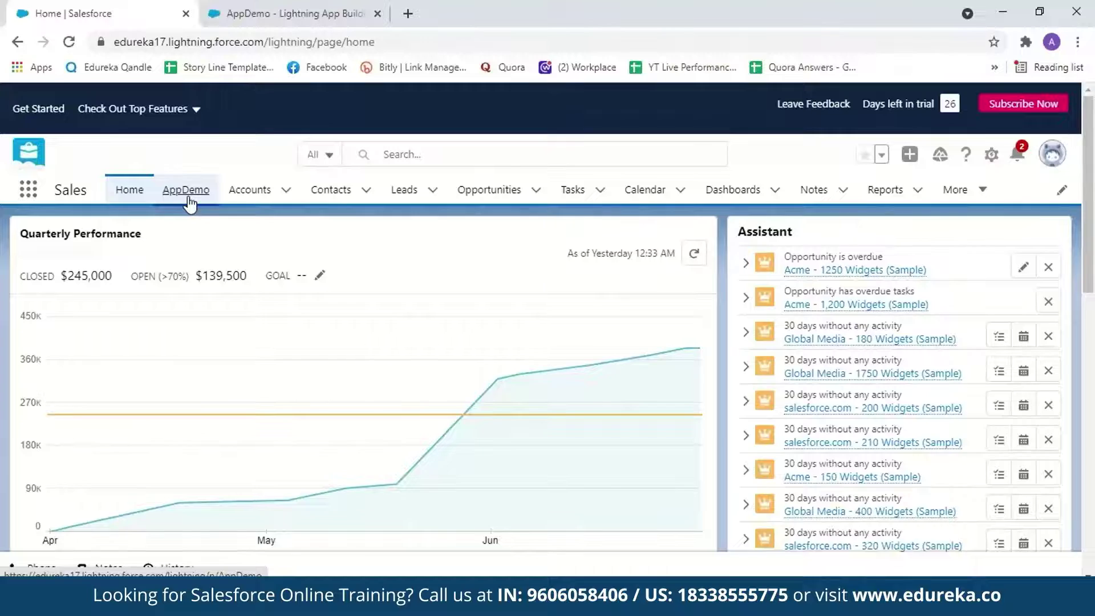